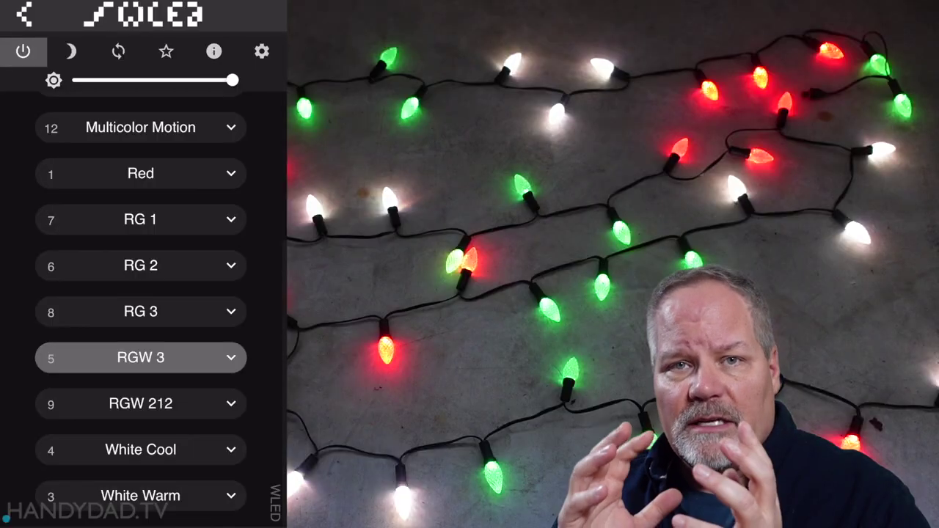
Load the RGW 212 preset, then switch the string to the Multicolor preset.
{"action": "left_click", "coordinate": [140, 403]}
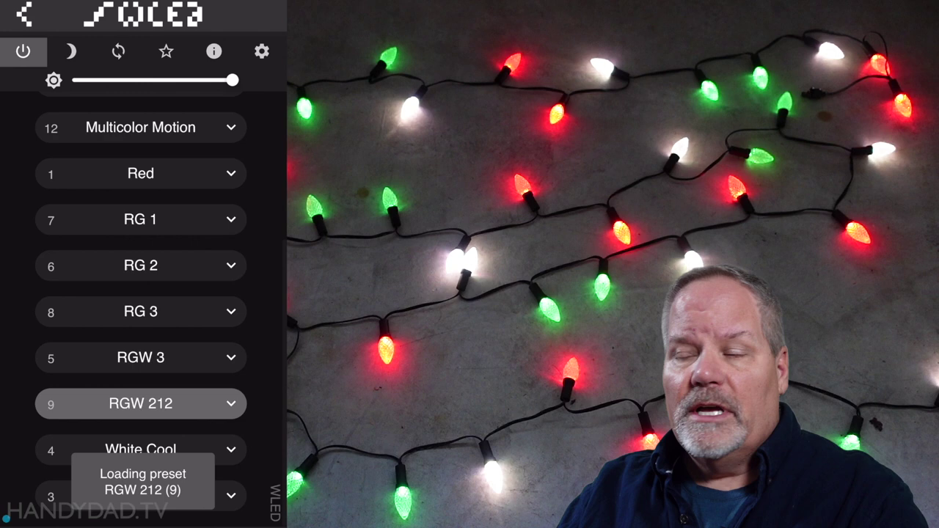
{"action": "scroll", "coordinate": [140, 293], "scroll_direction": "up", "scroll_amount": 1}
{"action": "left_click", "coordinate": [140, 91]}
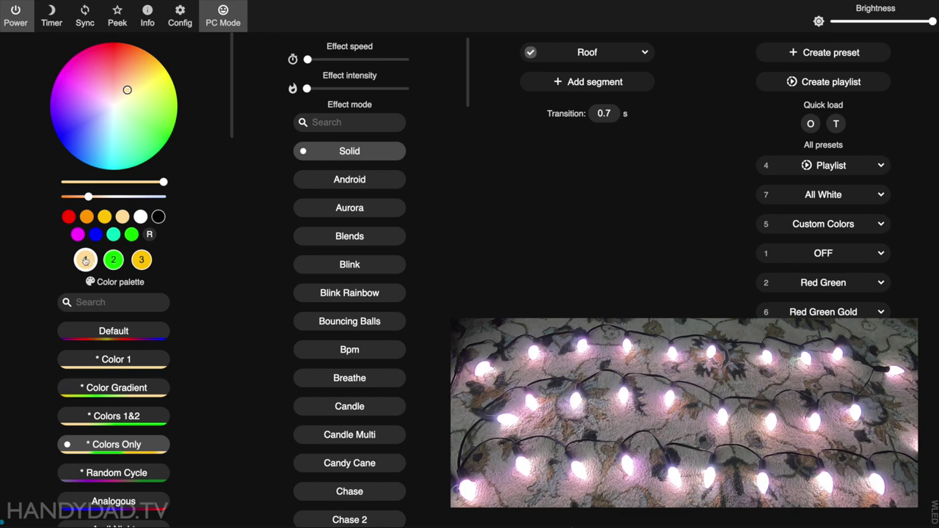
Turn the lights white, then pick a pale aqua green on the colour wheel.
{"action": "left_click", "coordinate": [141, 217]}
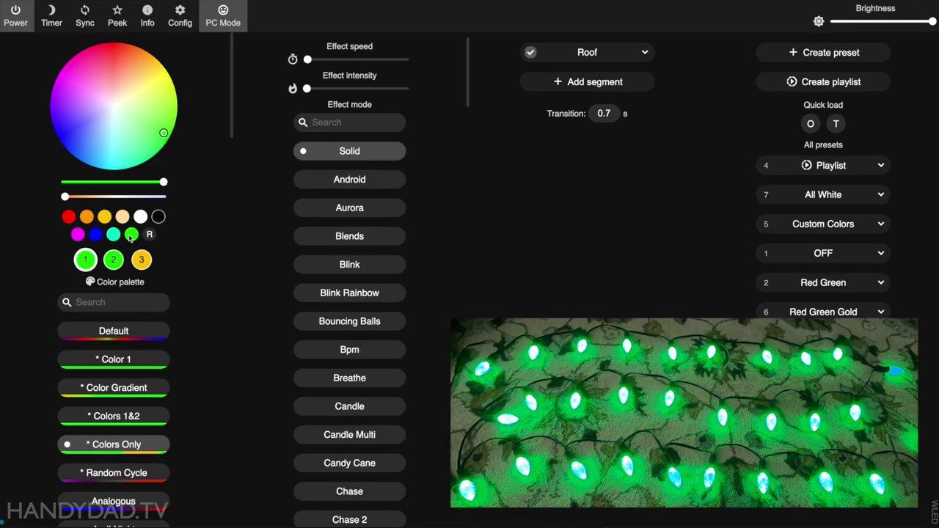
{"action": "left_click", "coordinate": [160, 131]}
{"action": "left_click_drag", "start_coordinate": [160, 131], "coordinate": [137, 126]}
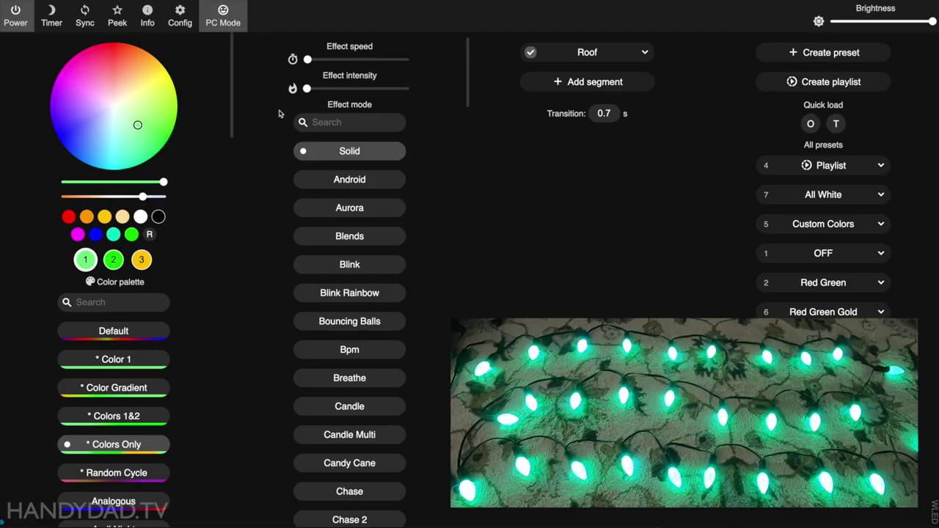
Set the three colour slots to red, green and warm pale peach.
{"action": "scroll", "coordinate": [334, 308], "scroll_direction": "down", "scroll_amount": 20}
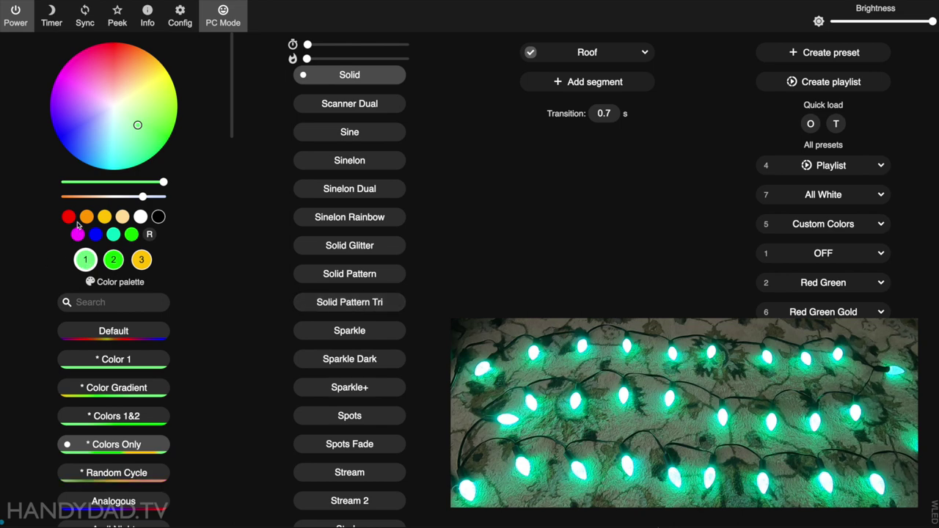
{"action": "left_click", "coordinate": [68, 217]}
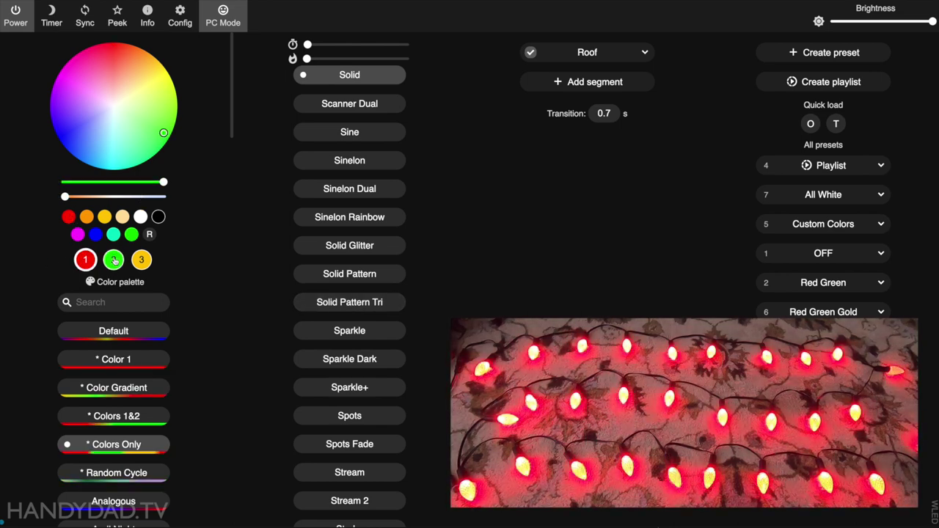
{"action": "left_click", "coordinate": [114, 260]}
{"action": "left_click", "coordinate": [142, 260]}
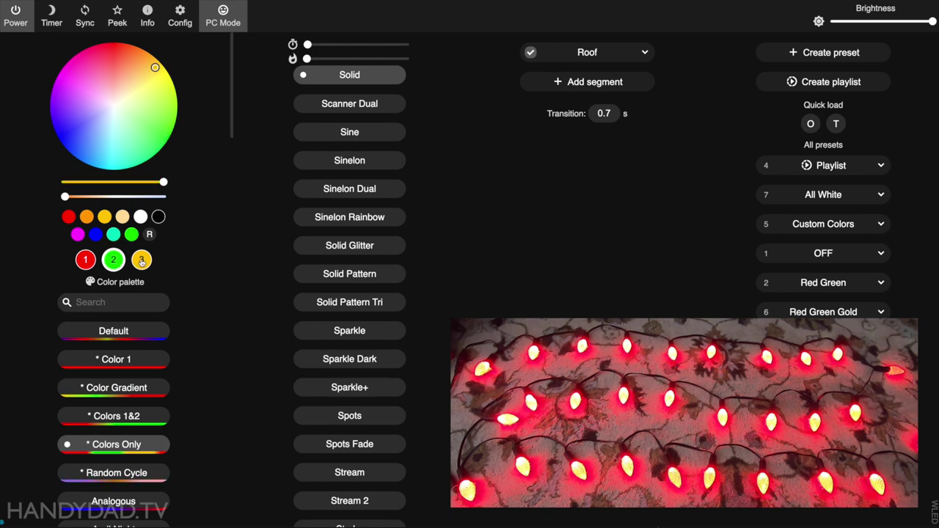
{"action": "left_click", "coordinate": [122, 216]}
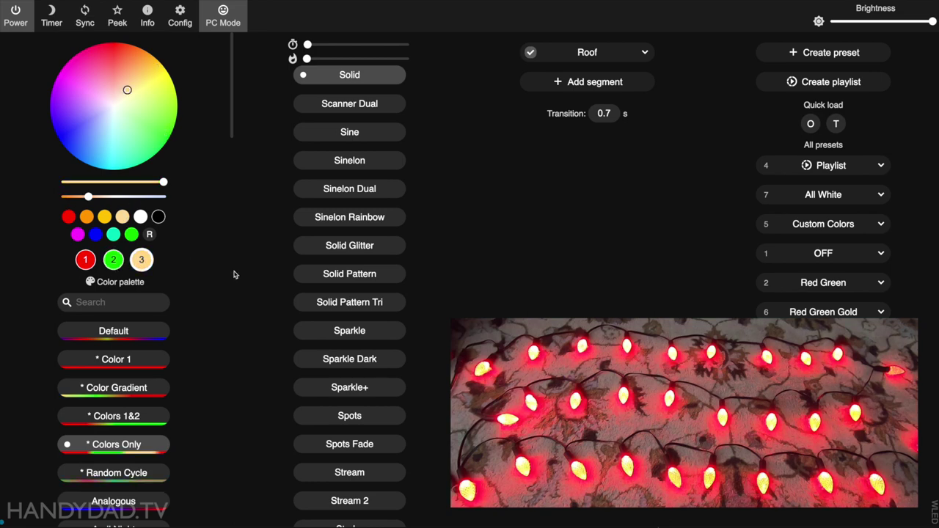
Apply the Solid Pattern Tri effect and raise its intensity.
{"action": "left_click", "coordinate": [350, 303]}
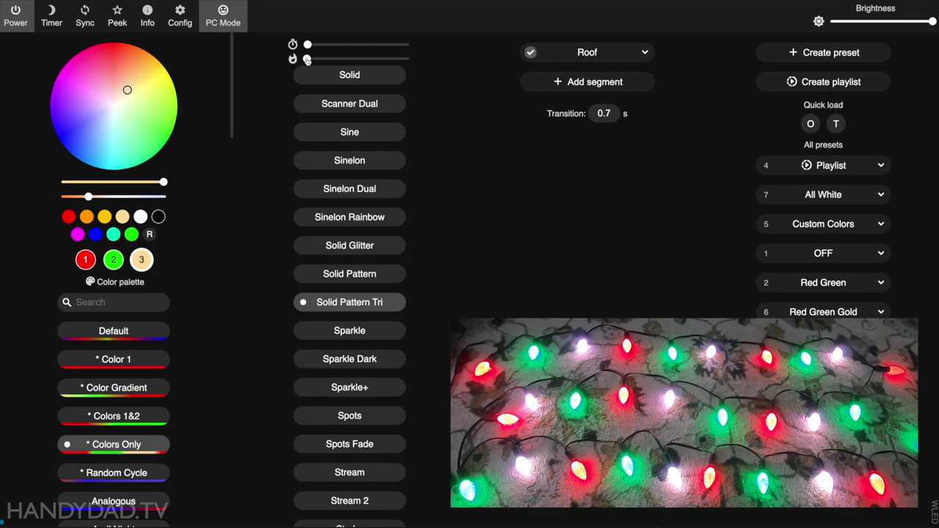
{"action": "left_click_drag", "start_coordinate": [307, 59], "coordinate": [325, 58]}
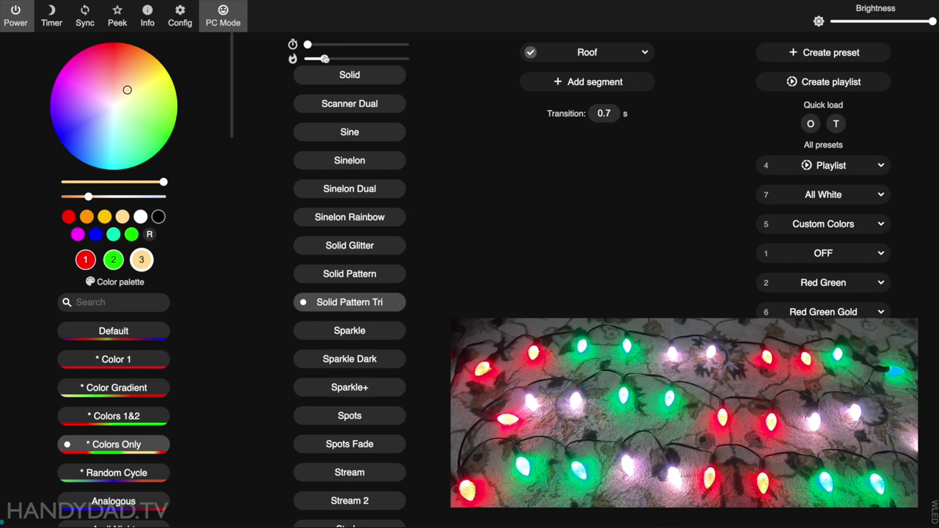
{"action": "left_click_drag", "start_coordinate": [324, 58], "coordinate": [346, 59]}
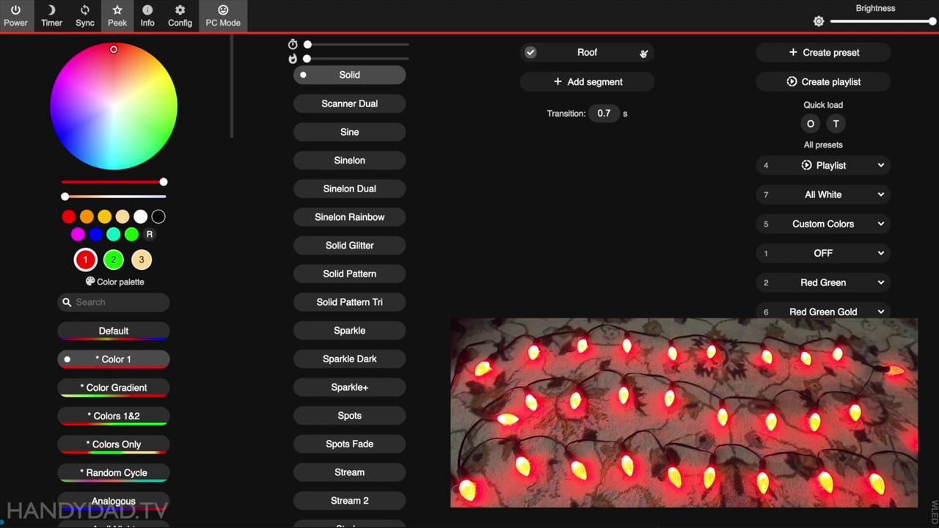
Rename the Roof segment to 'Red'.
{"action": "left_click", "coordinate": [645, 52]}
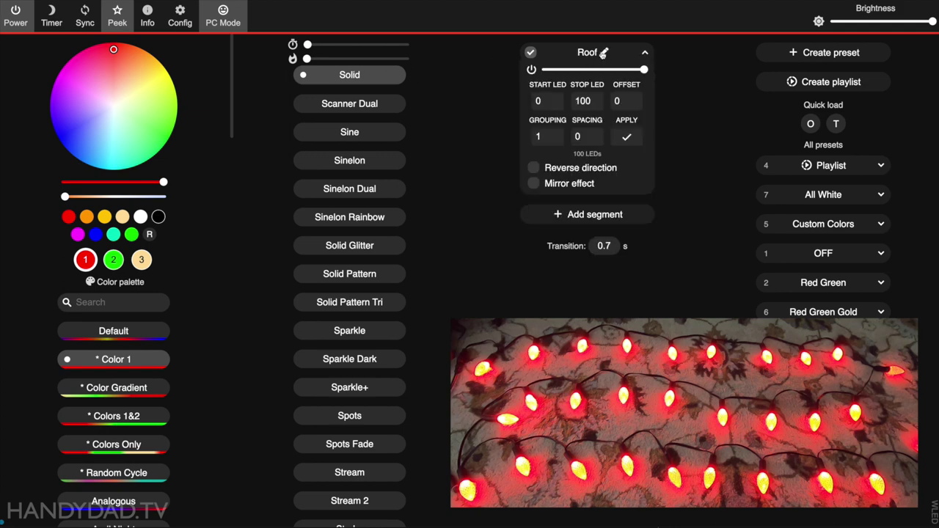
{"action": "left_click", "coordinate": [603, 53]}
{"action": "double_click", "coordinate": [579, 73]}
{"action": "type", "text": "Red"}
{"action": "key", "text": "Return"}
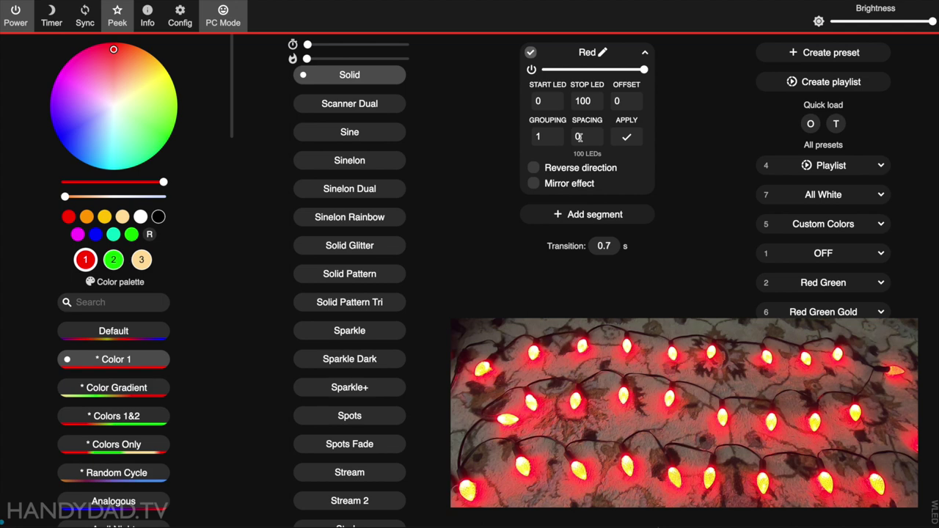
Set the Red segment's spacing to 1 so every other bulb is off.
{"action": "double_click", "coordinate": [579, 137]}
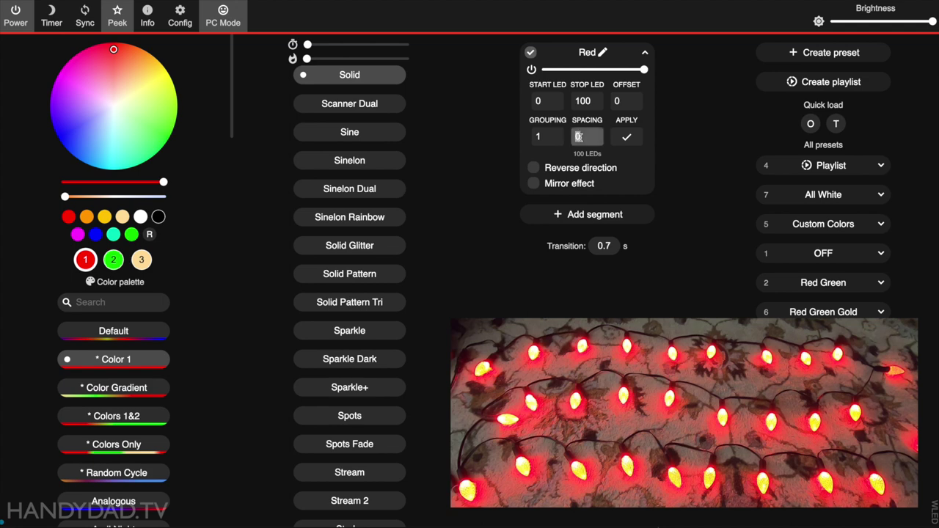
{"action": "type", "text": "1"}
{"action": "left_click", "coordinate": [628, 137]}
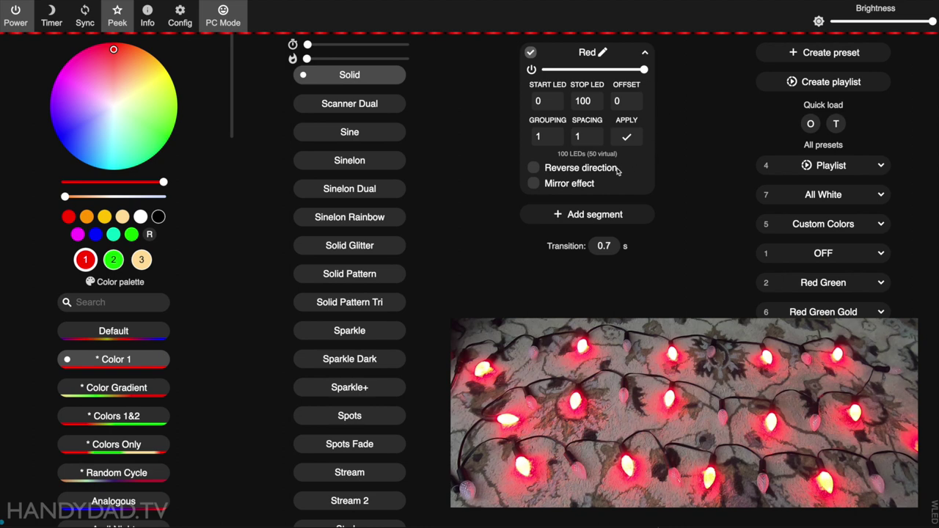
Add a new segment across all 100 LEDs and name it Green.
{"action": "left_click", "coordinate": [595, 214]}
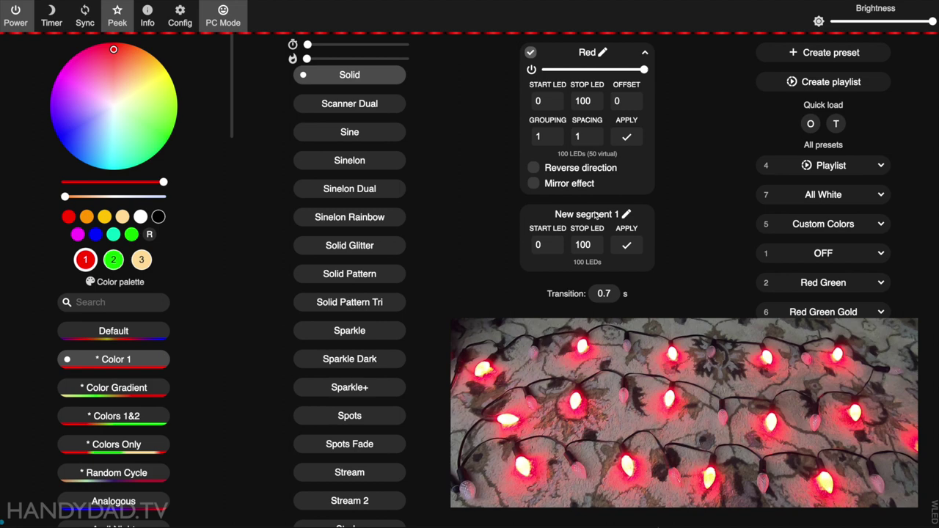
{"action": "left_click", "coordinate": [626, 248]}
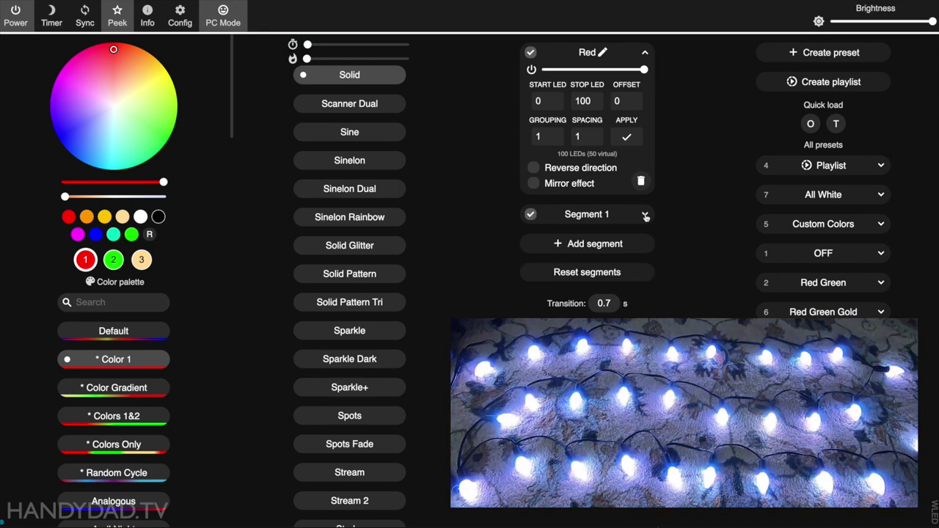
{"action": "left_click", "coordinate": [645, 217]}
{"action": "left_click", "coordinate": [618, 217]}
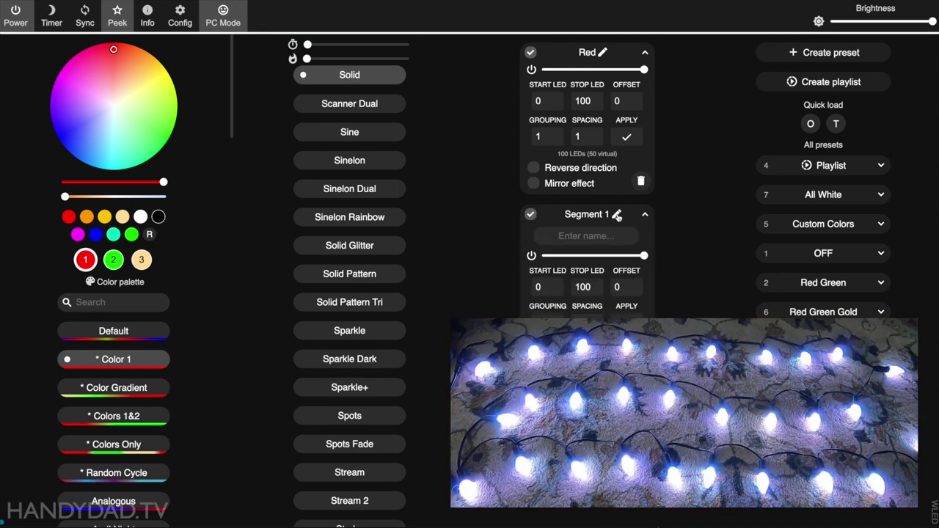
{"action": "left_click", "coordinate": [589, 236]}
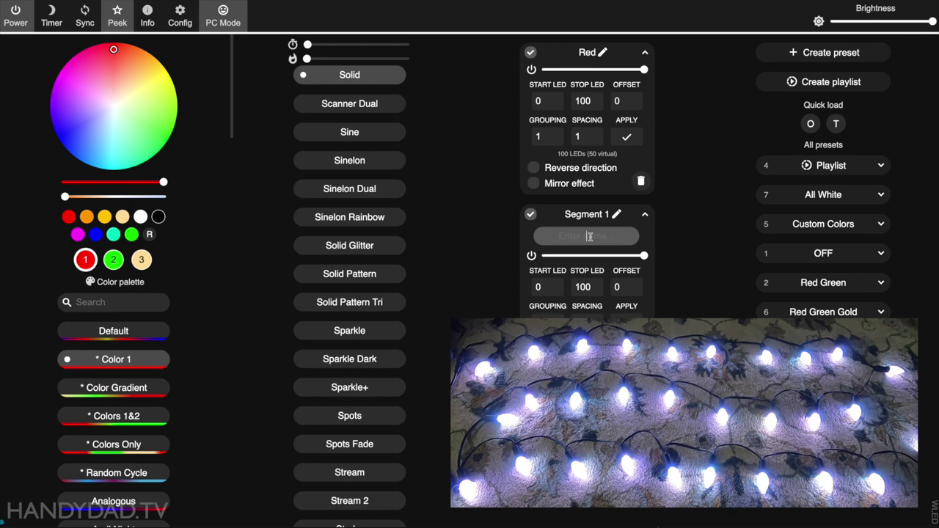
{"action": "type", "text": "Gree"}
{"action": "type", "text": "n"}
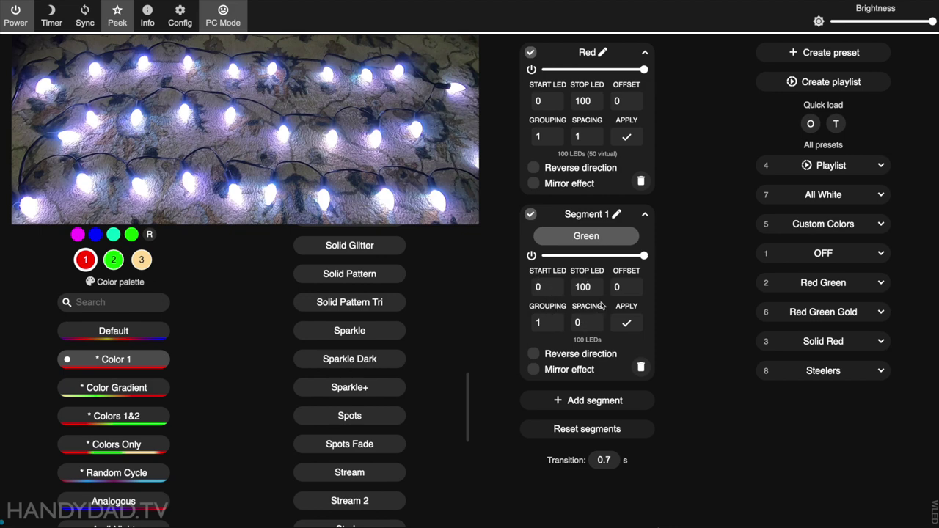
Start the Green segment at LED 1 with spacing 1 and colour its bulbs green.
{"action": "double_click", "coordinate": [547, 287]}
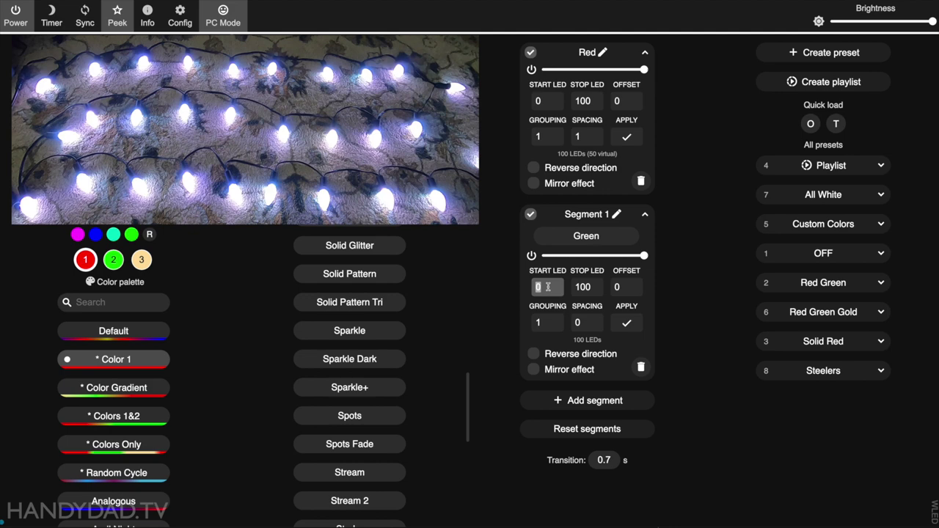
{"action": "type", "text": "1"}
{"action": "double_click", "coordinate": [579, 323]}
{"action": "type", "text": "1"}
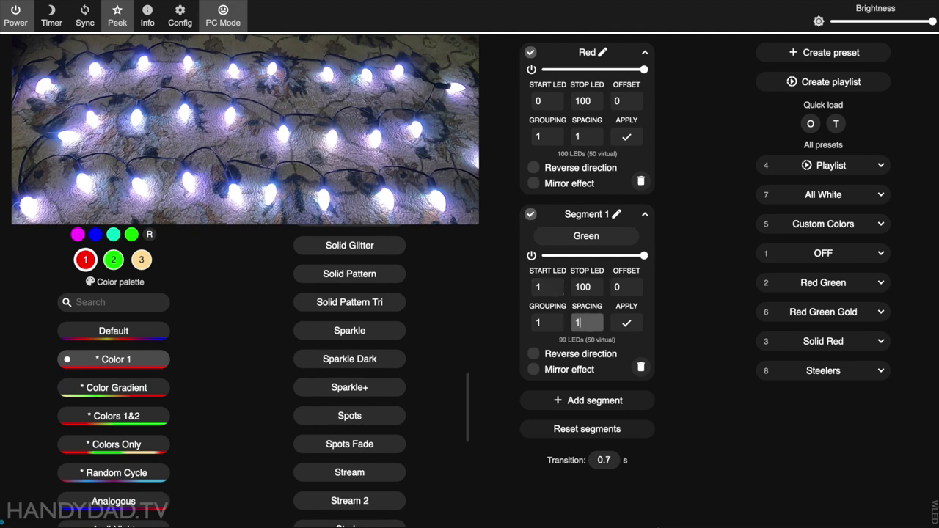
{"action": "left_click", "coordinate": [628, 325]}
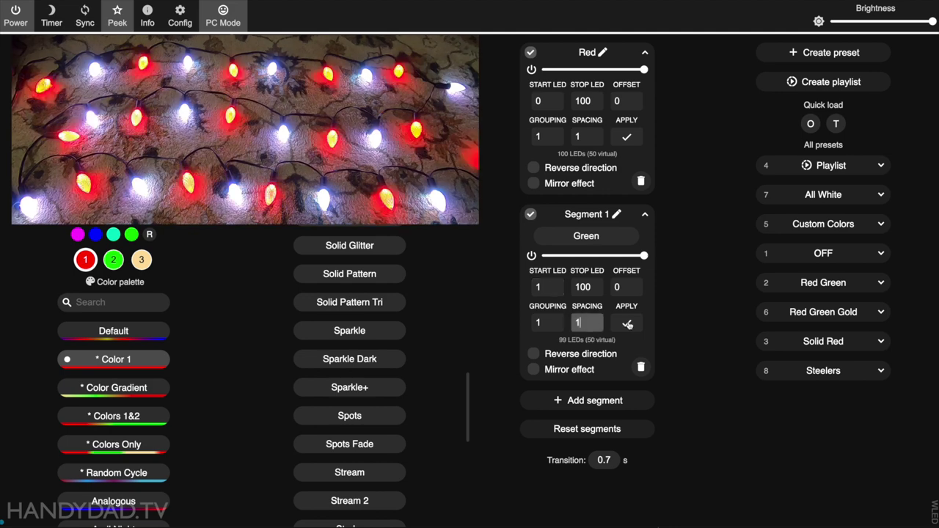
{"action": "left_click", "coordinate": [530, 53]}
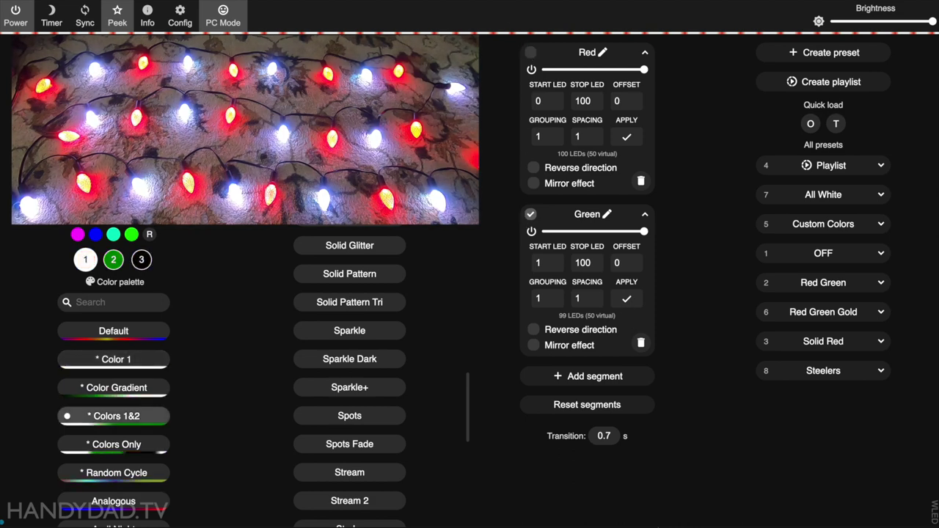
{"action": "left_click", "coordinate": [131, 234]}
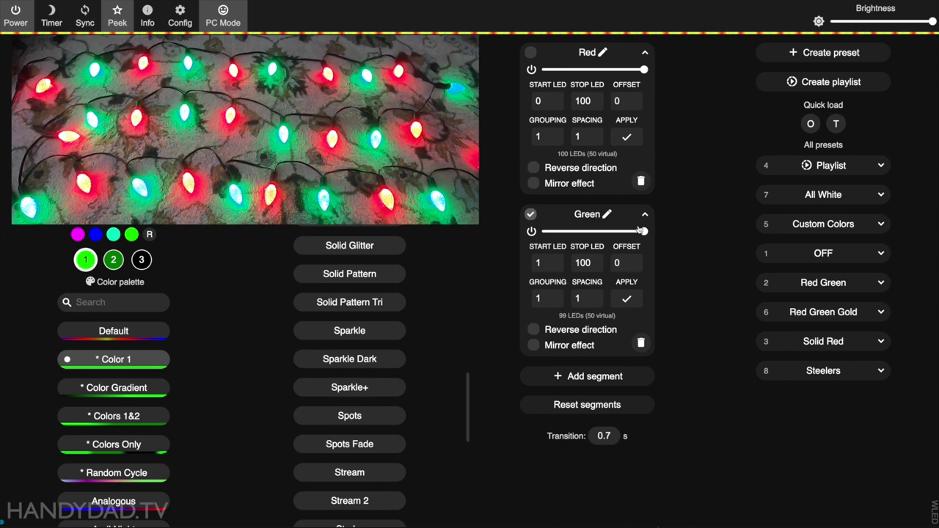
Delete the Green segment and give the Red segment a grouping of 2.
{"action": "left_click", "coordinate": [640, 342]}
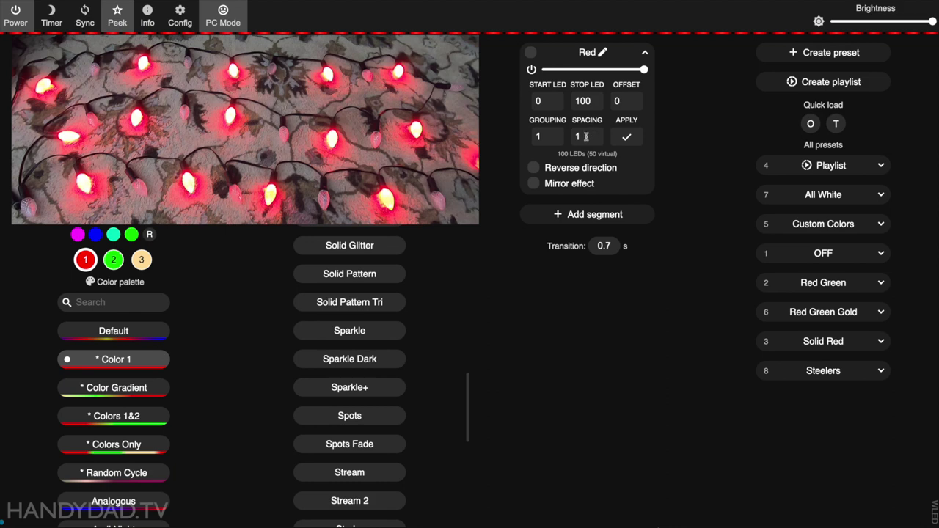
{"action": "double_click", "coordinate": [547, 136]}
{"action": "type", "text": "2"}
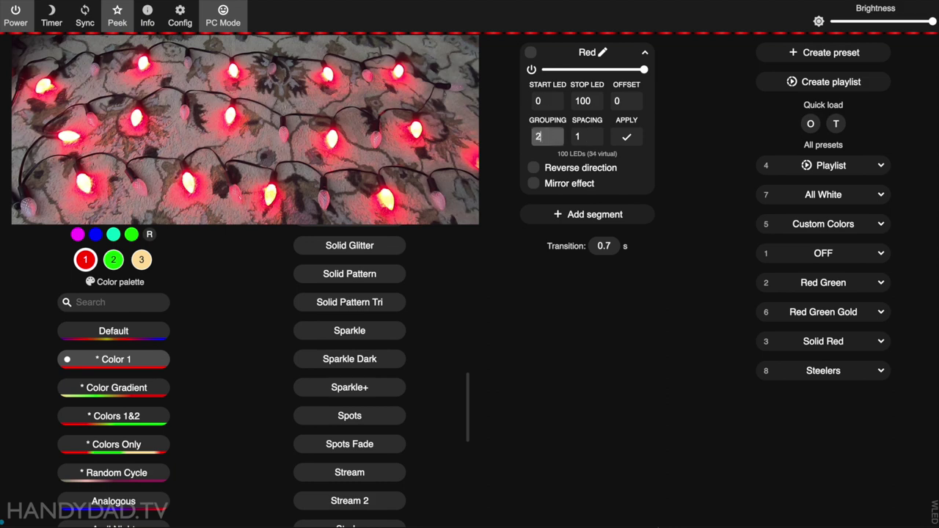
{"action": "left_click", "coordinate": [626, 137]}
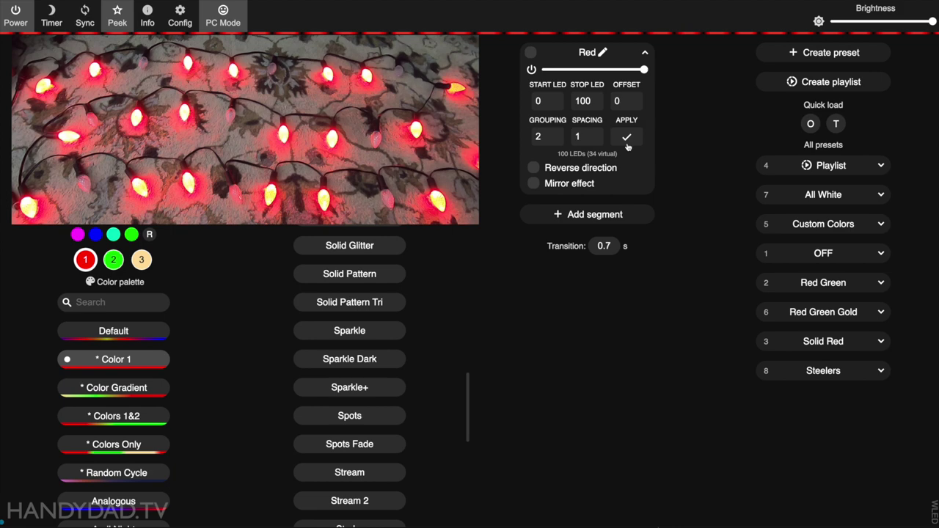
Add a new segment named 'Green' starting at LED 2.
{"action": "left_click", "coordinate": [613, 216]}
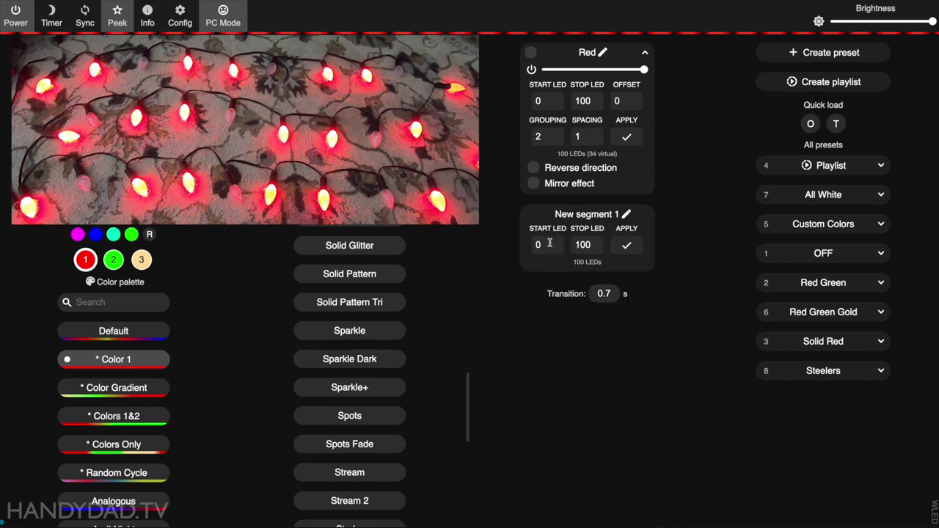
{"action": "left_click", "coordinate": [627, 214]}
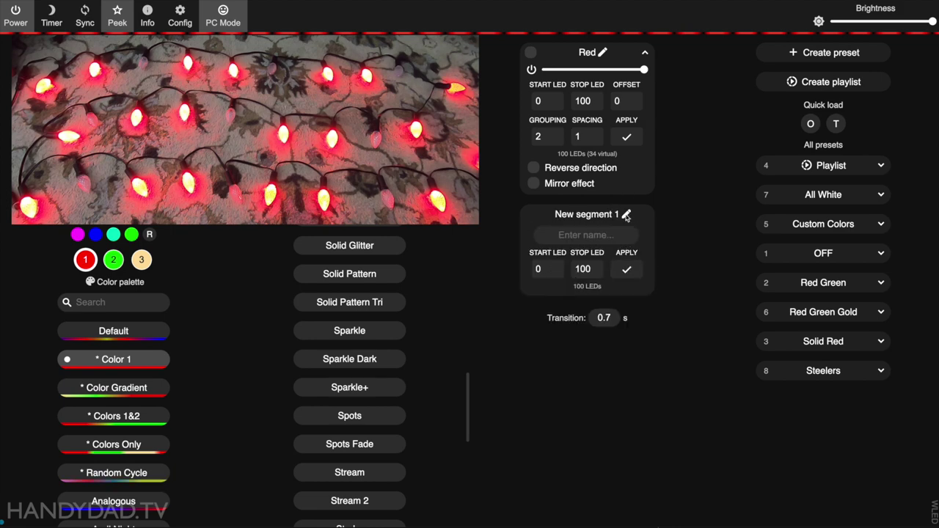
{"action": "left_click", "coordinate": [581, 236]}
{"action": "type", "text": "Green"}
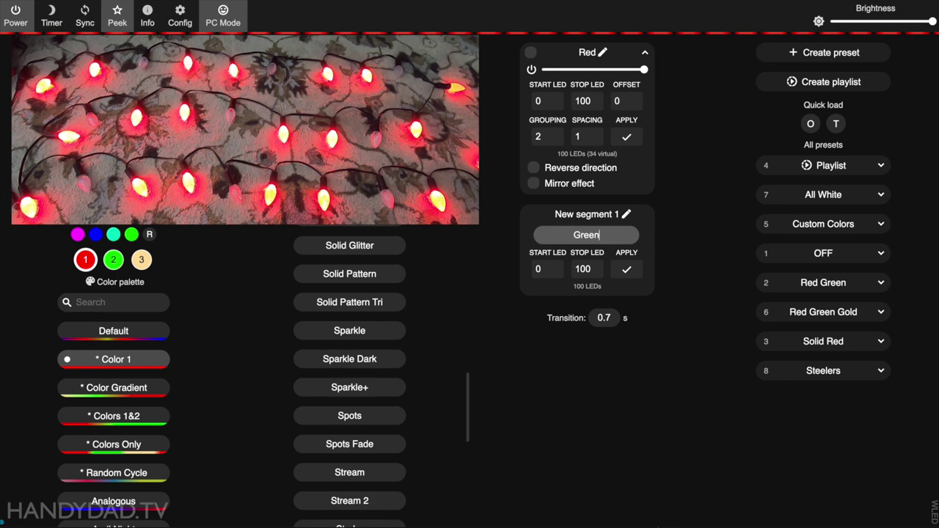
{"action": "double_click", "coordinate": [548, 267]}
{"action": "type", "text": "2"}
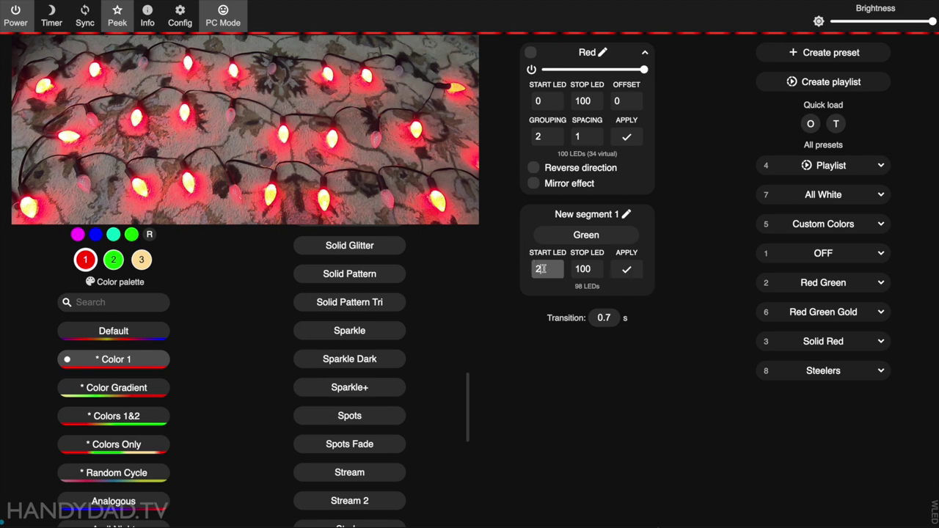
{"action": "left_click", "coordinate": [628, 270]}
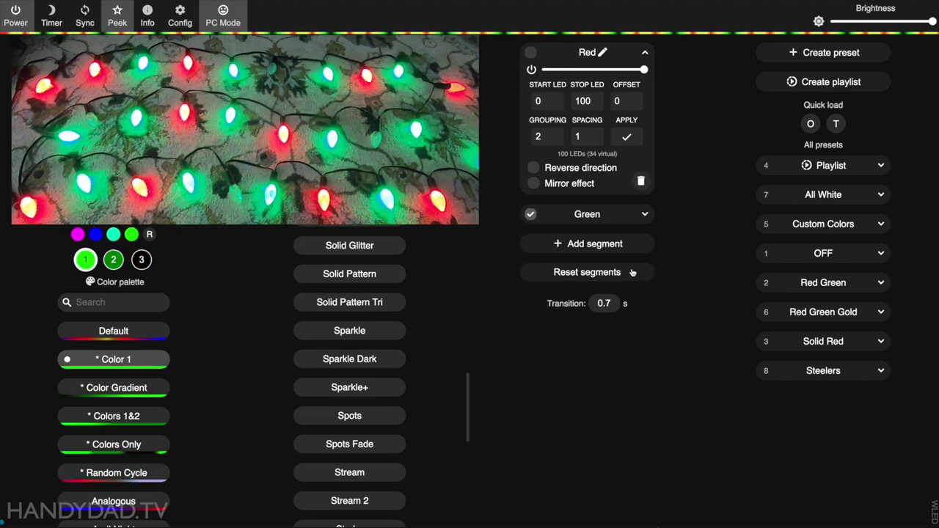
Set the Green segment's spacing to 2.
{"action": "left_click", "coordinate": [645, 215]}
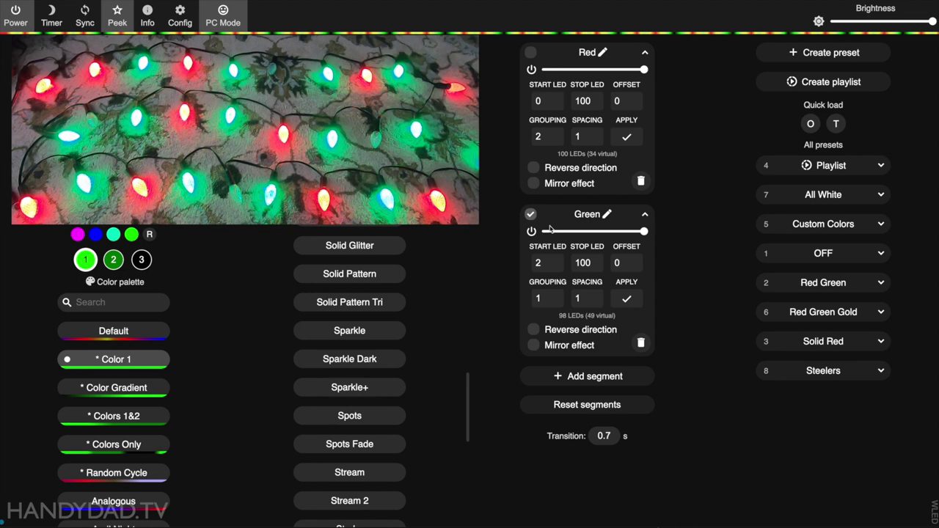
{"action": "left_click", "coordinate": [596, 294]}
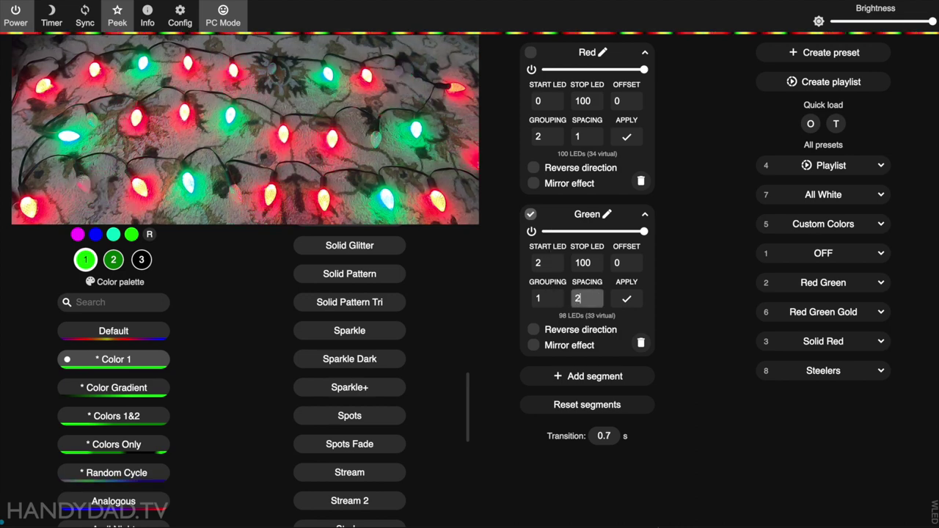
{"action": "left_click", "coordinate": [627, 299]}
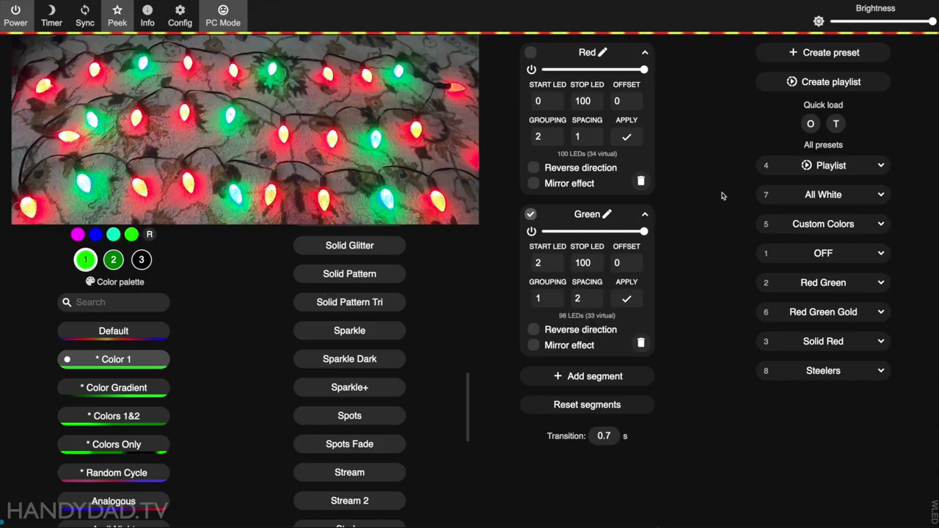
Delete the Green segment and set the Red segment's spacing to 4.
{"action": "left_click", "coordinate": [645, 339]}
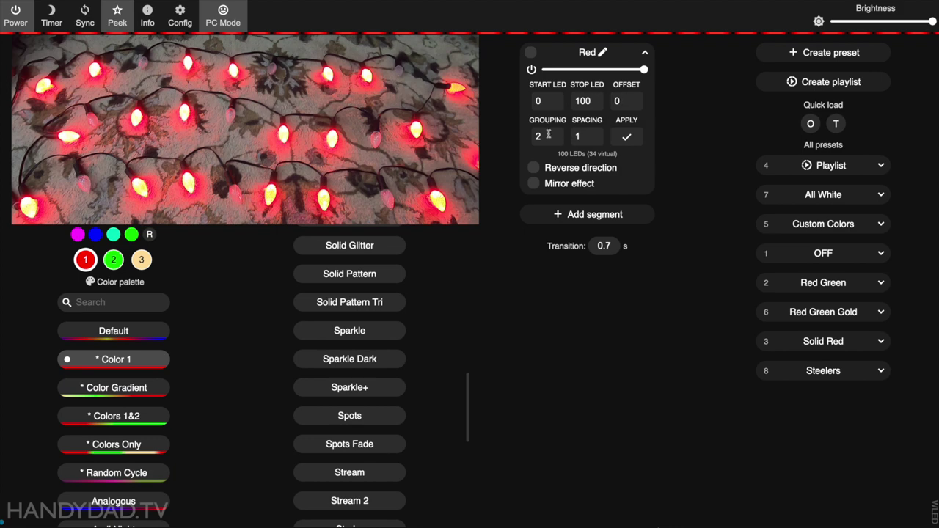
{"action": "double_click", "coordinate": [585, 135]}
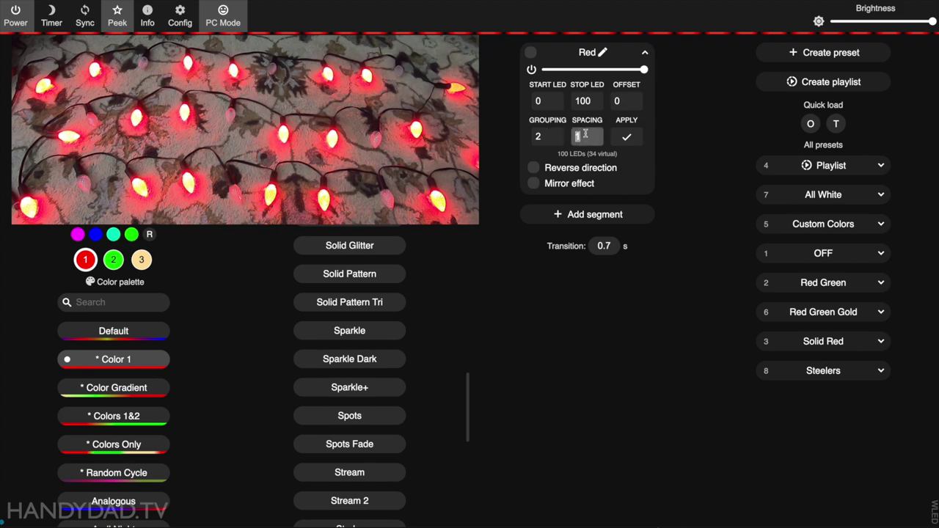
{"action": "type", "text": "4"}
{"action": "left_click", "coordinate": [626, 138]}
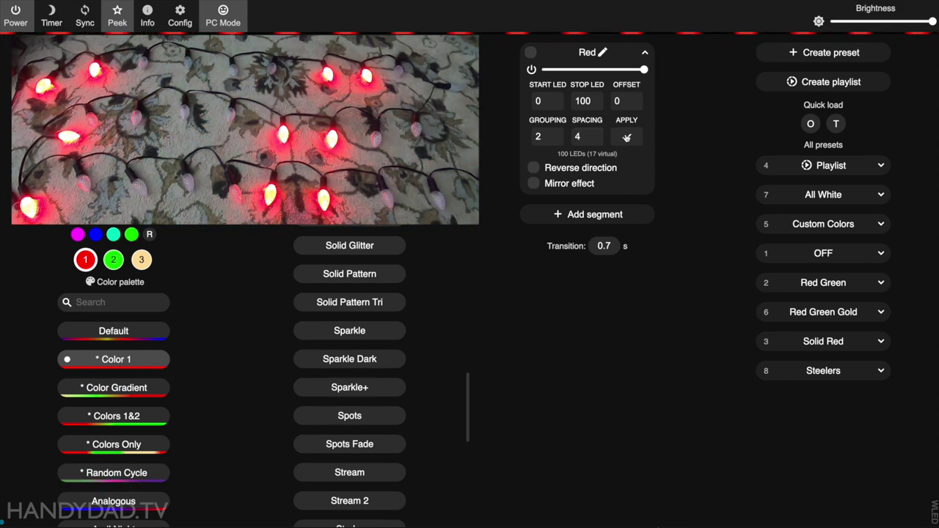
Add a White segment starting at LED 2 and colour its bulbs white.
{"action": "left_click", "coordinate": [582, 212]}
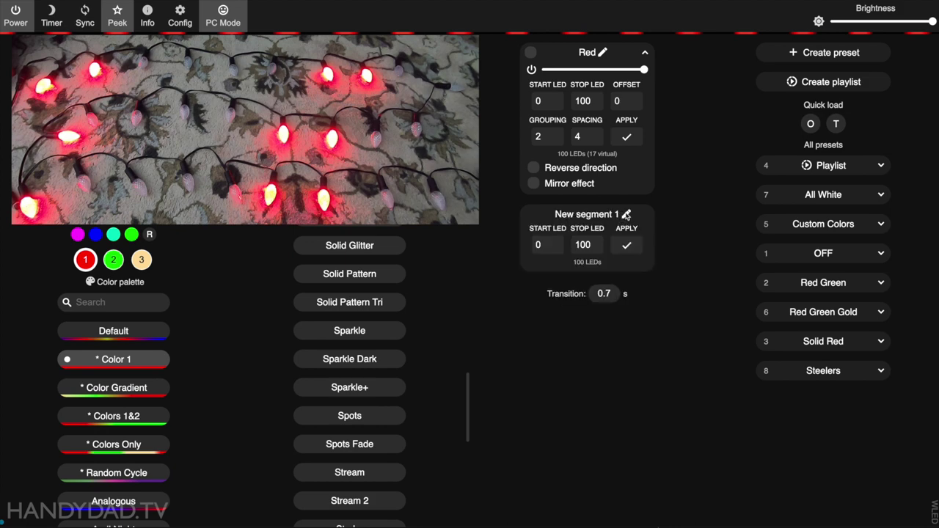
{"action": "left_click", "coordinate": [626, 214]}
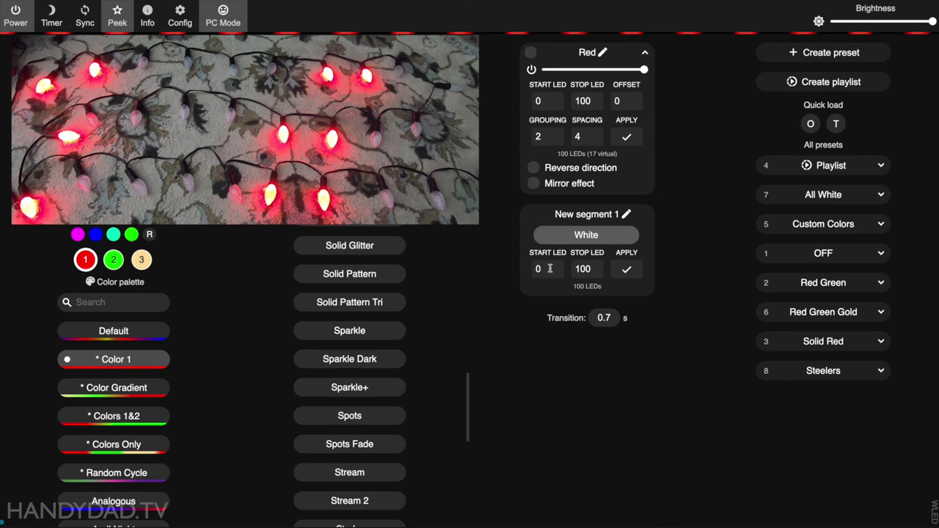
{"action": "double_click", "coordinate": [550, 268]}
{"action": "type", "text": "2"}
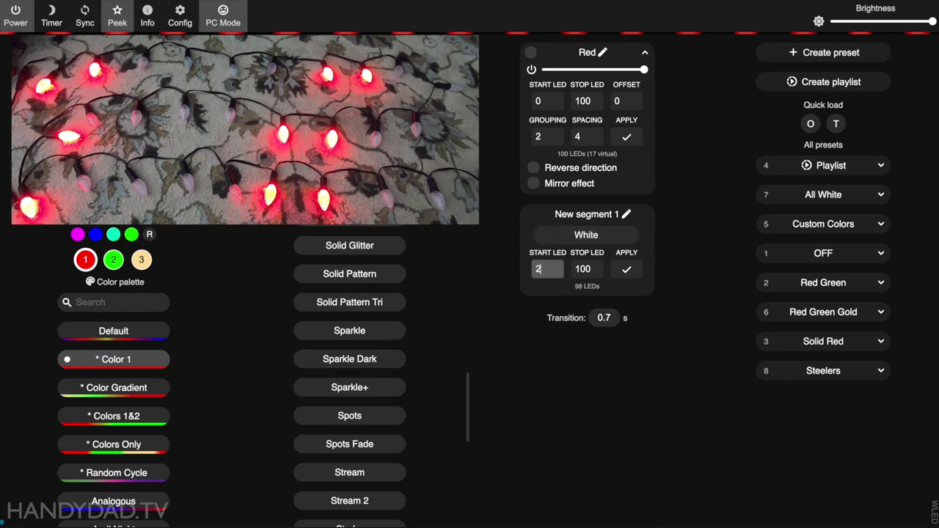
{"action": "left_click", "coordinate": [626, 268]}
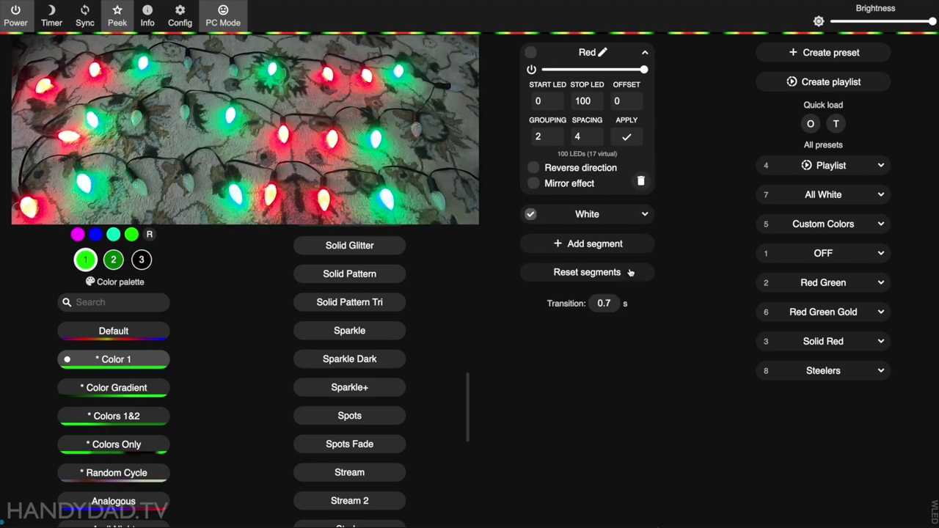
{"action": "left_click", "coordinate": [645, 214]}
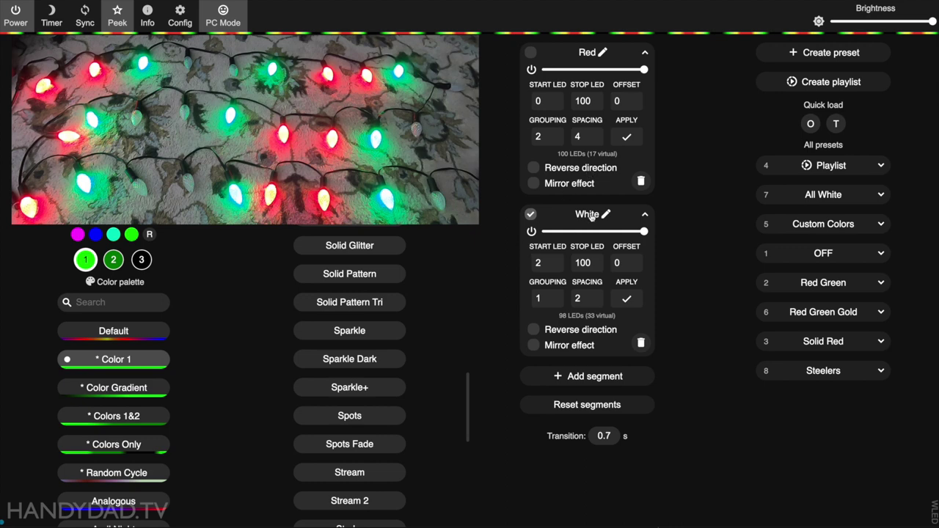
{"action": "left_click", "coordinate": [113, 146]}
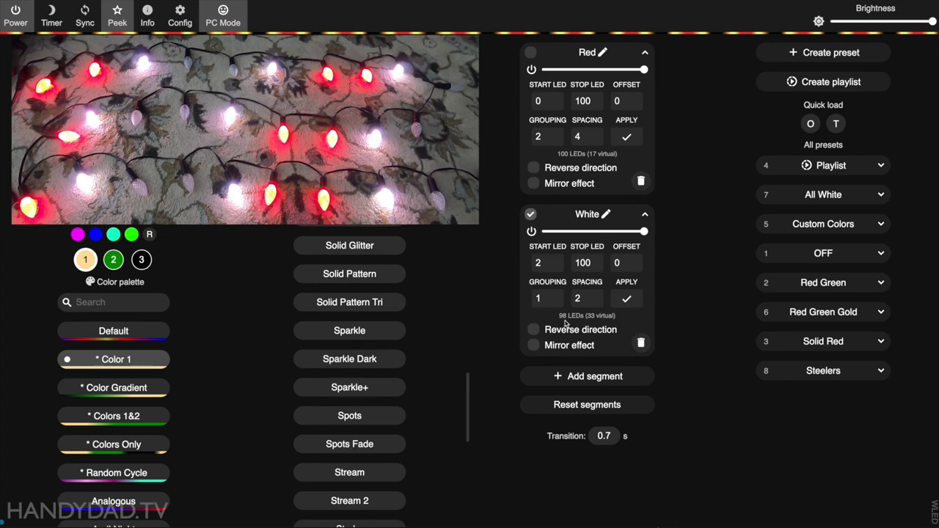
{"action": "left_click", "coordinate": [532, 213]}
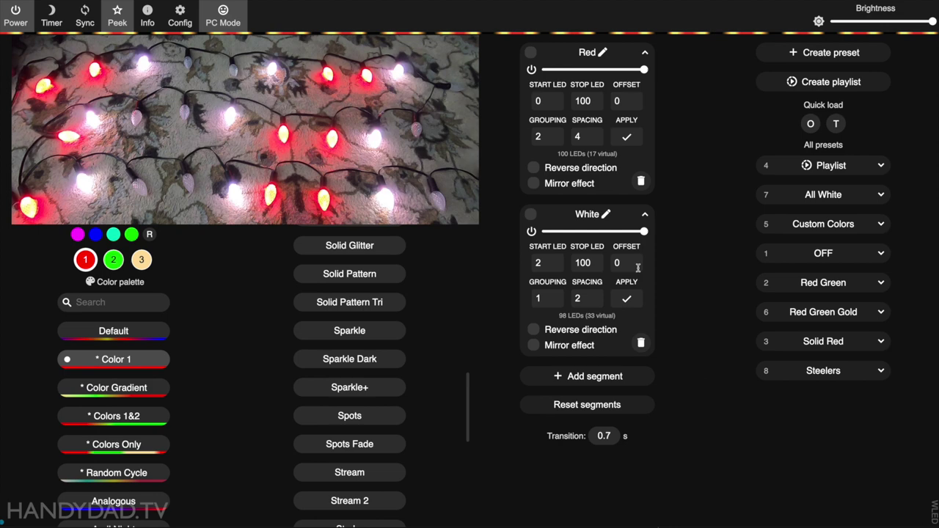
Add a third segment starting at LED 3.
{"action": "left_click", "coordinate": [590, 376]}
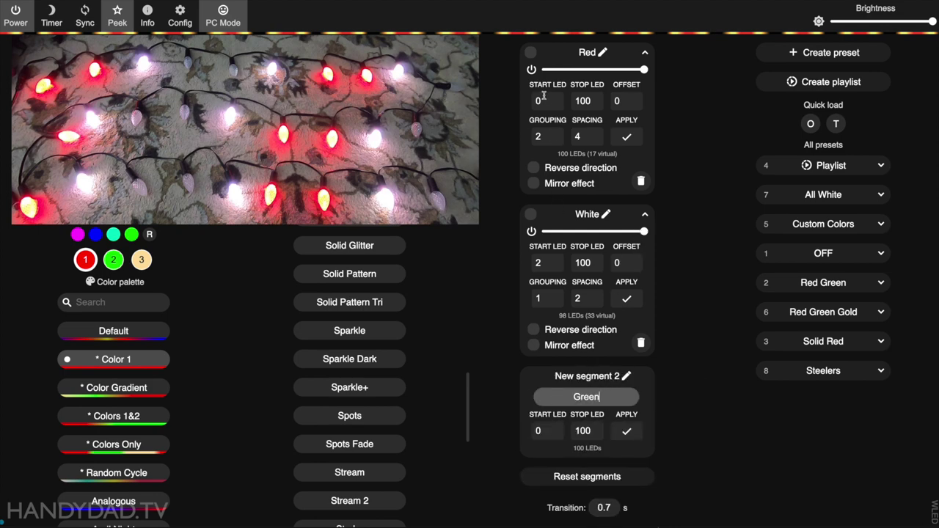
{"action": "double_click", "coordinate": [546, 431]}
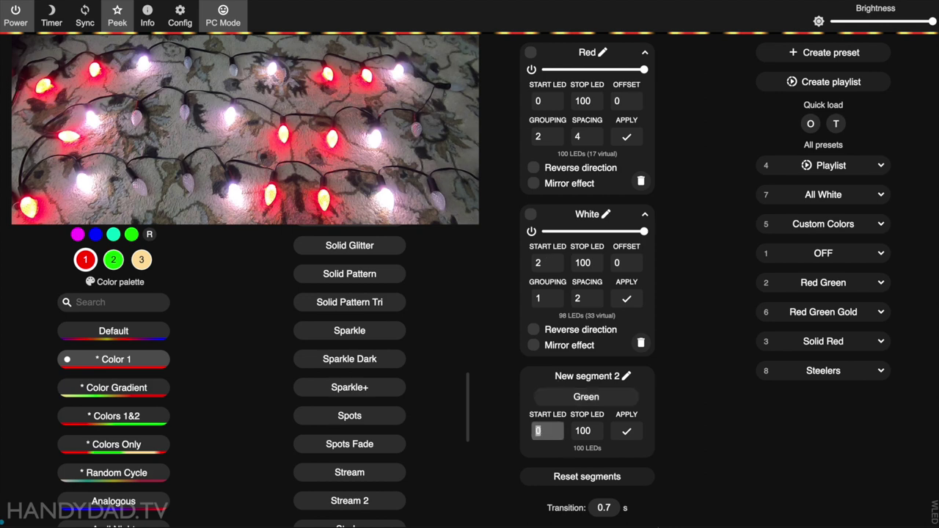
{"action": "type", "text": "3"}
{"action": "left_click", "coordinate": [629, 432]}
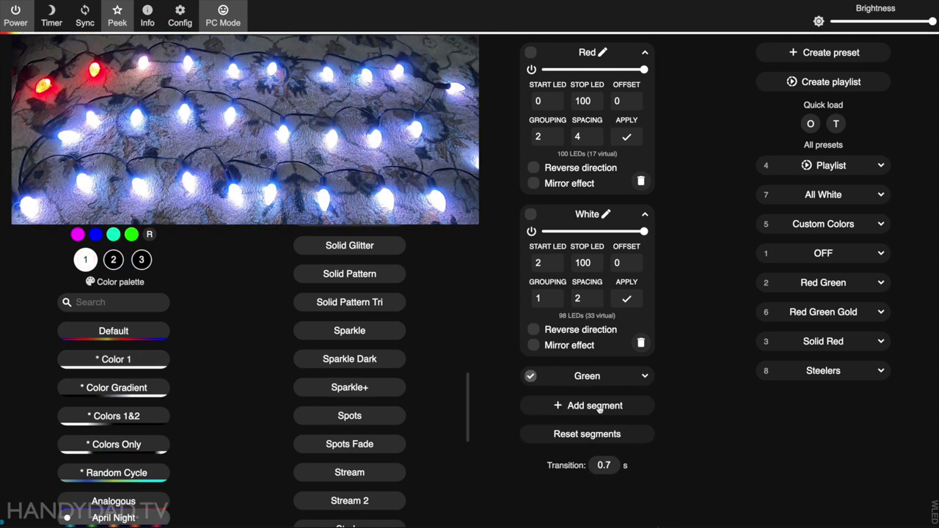
Give the Green segment spacing 4 and grouping 2, and colour it green.
{"action": "left_click", "coordinate": [644, 376]}
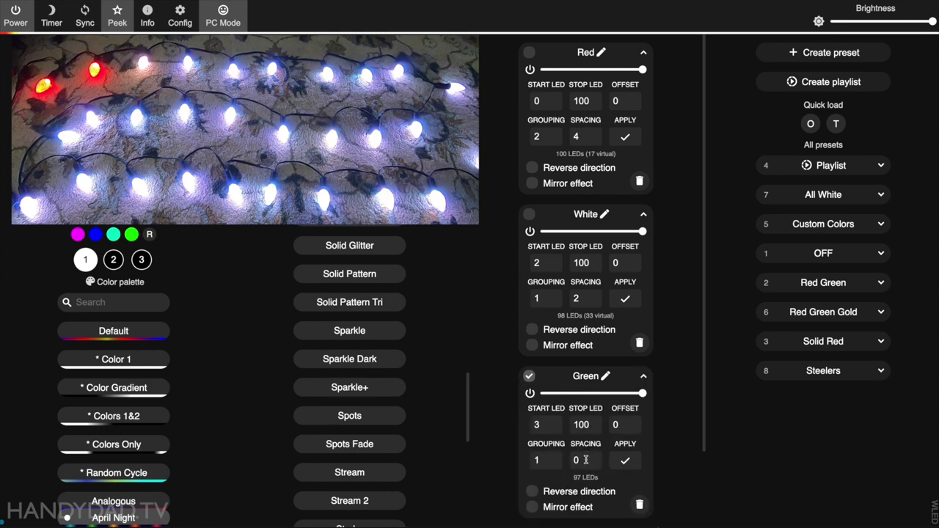
{"action": "double_click", "coordinate": [585, 460]}
{"action": "type", "text": "4"}
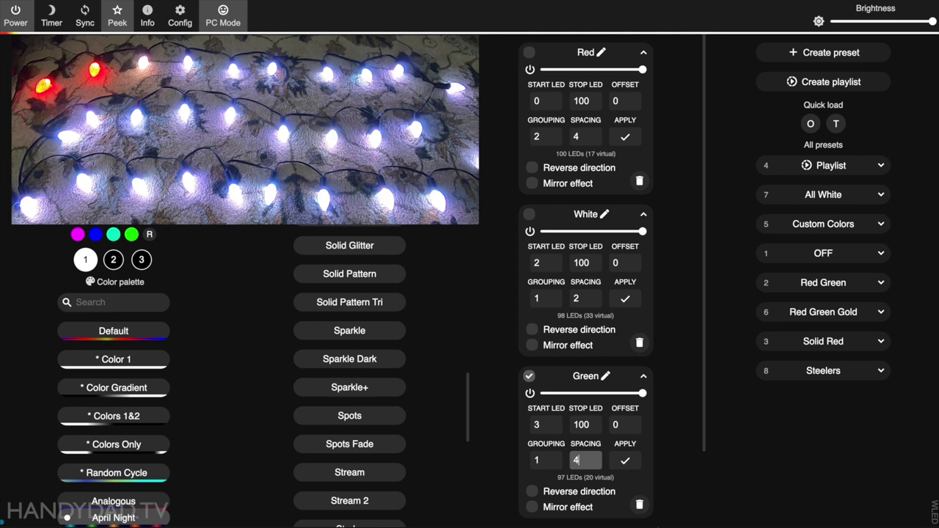
{"action": "double_click", "coordinate": [557, 459]}
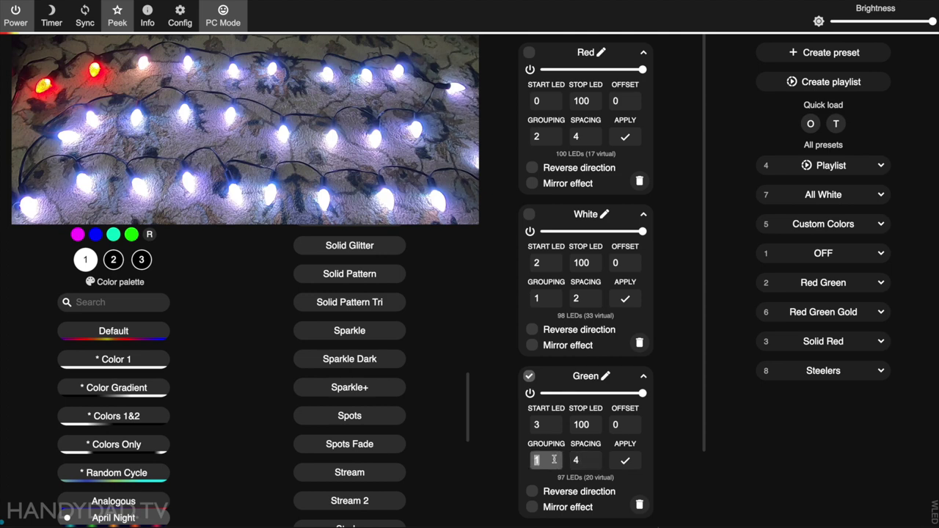
{"action": "type", "text": "2"}
{"action": "left_click", "coordinate": [625, 462]}
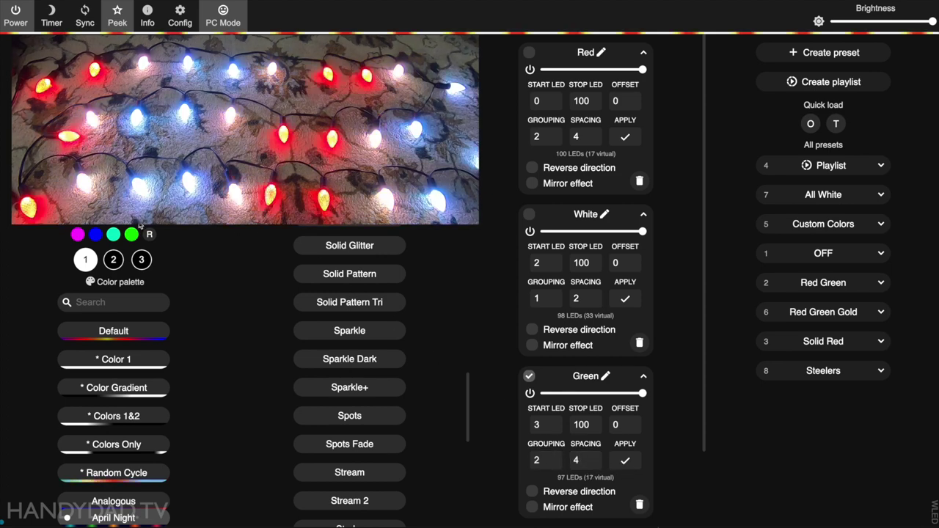
{"action": "left_click", "coordinate": [131, 234]}
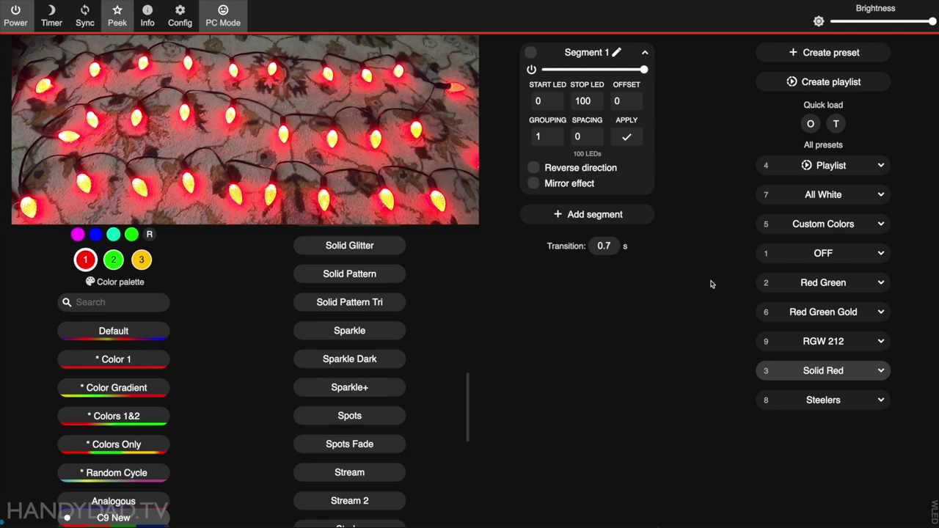
Load the Custom Colors preset and expand its API command settings.
{"action": "left_click", "coordinate": [807, 225]}
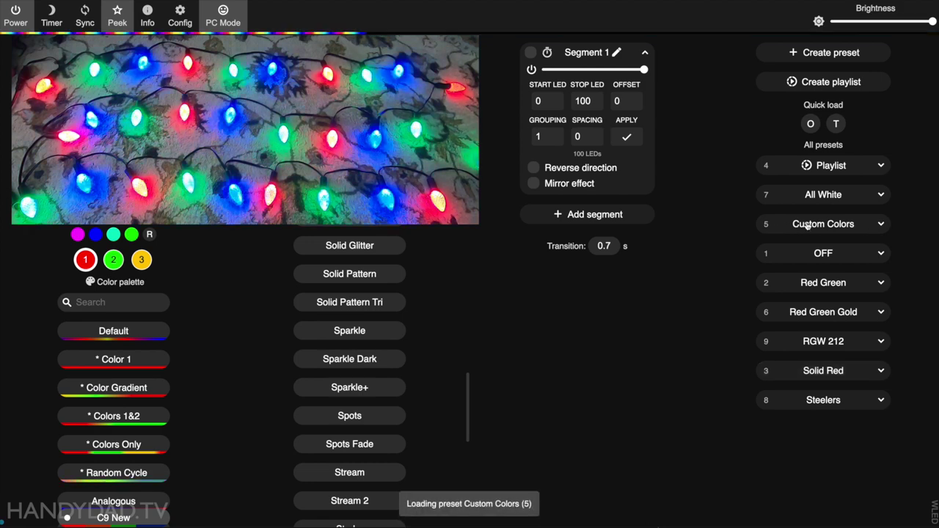
{"action": "left_click", "coordinate": [880, 226]}
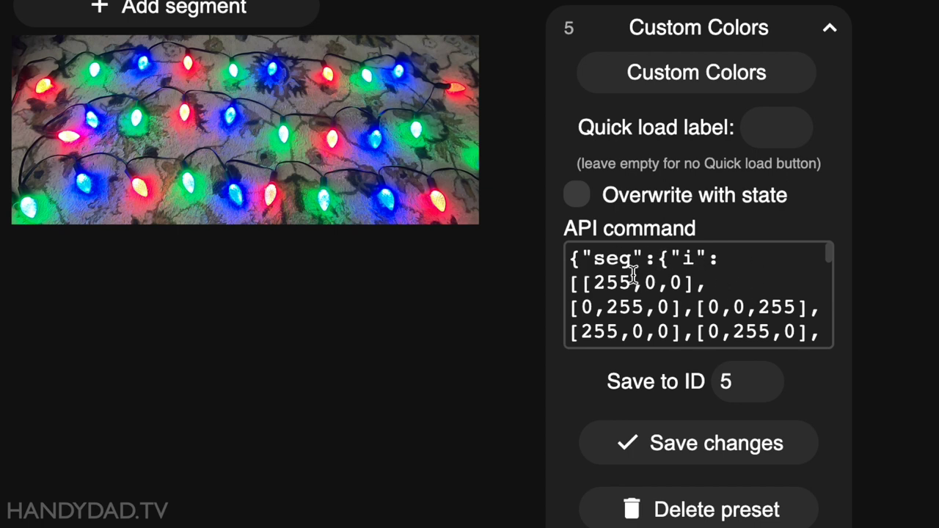
Replace the API command's colour entries with a pasted longer red, green, blue list.
{"action": "scroll", "coordinate": [743, 279], "scroll_direction": "down", "scroll_amount": 3}
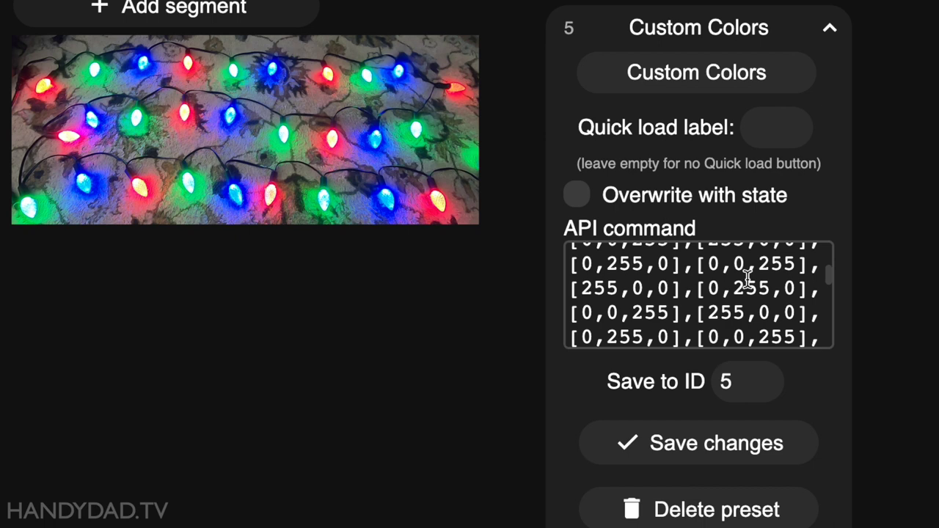
{"action": "scroll", "coordinate": [746, 277], "scroll_direction": "up", "scroll_amount": 3}
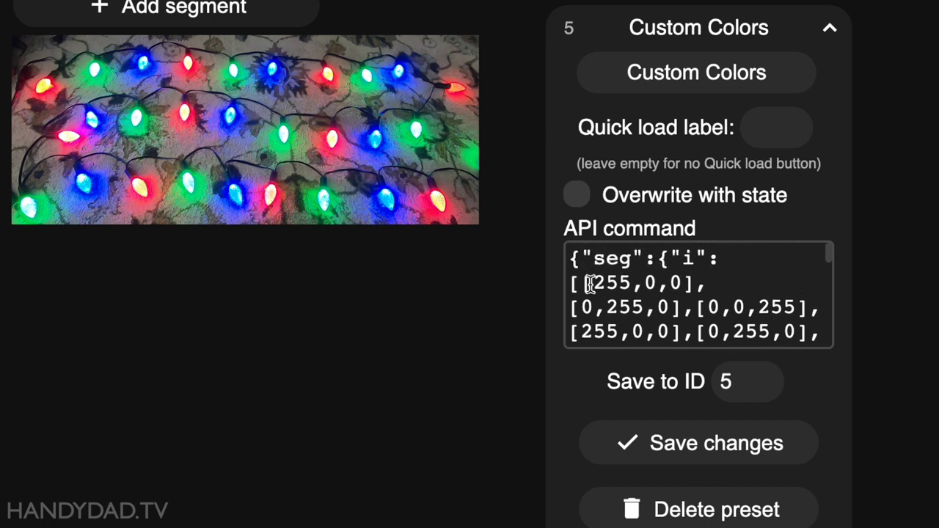
{"action": "left_click_drag", "start_coordinate": [591, 283], "coordinate": [690, 284]}
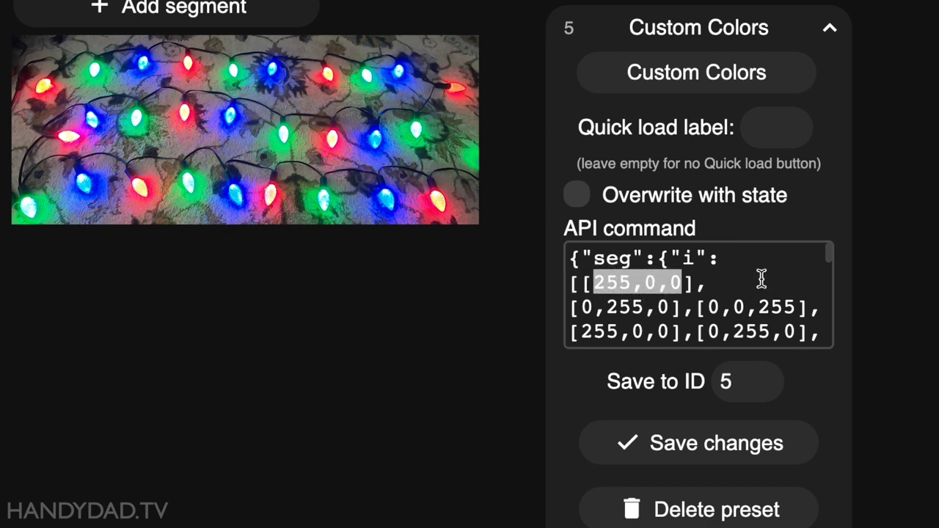
{"action": "left_click", "coordinate": [596, 283]}
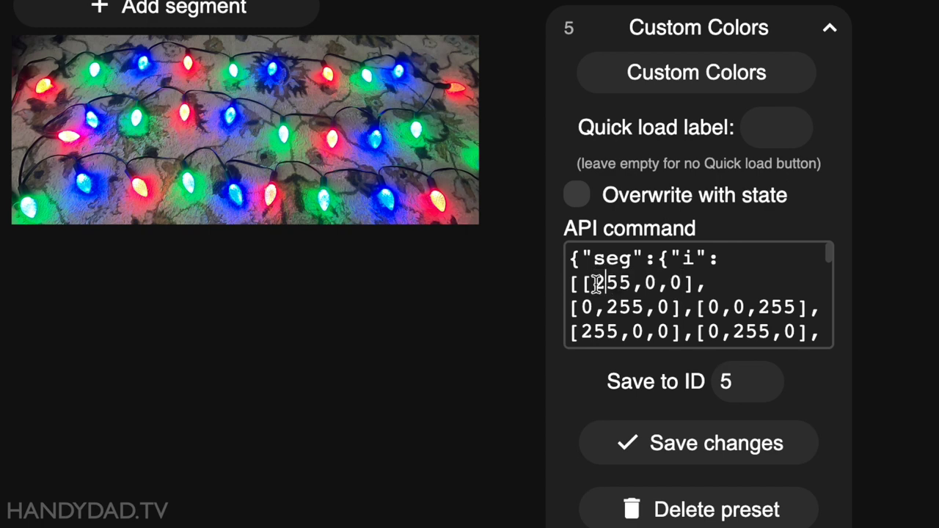
{"action": "left_click_drag", "start_coordinate": [593, 283], "coordinate": [628, 284]}
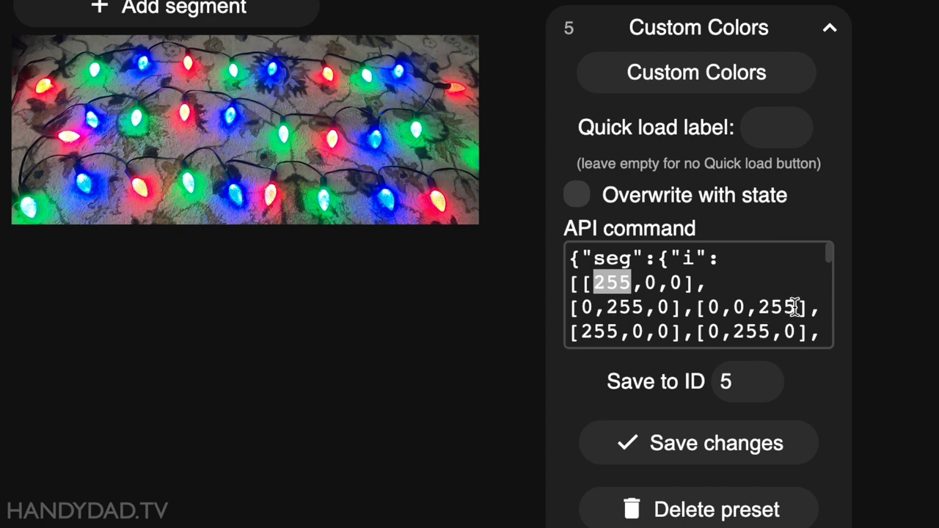
{"action": "scroll", "coordinate": [794, 306], "scroll_direction": "down", "scroll_amount": 1}
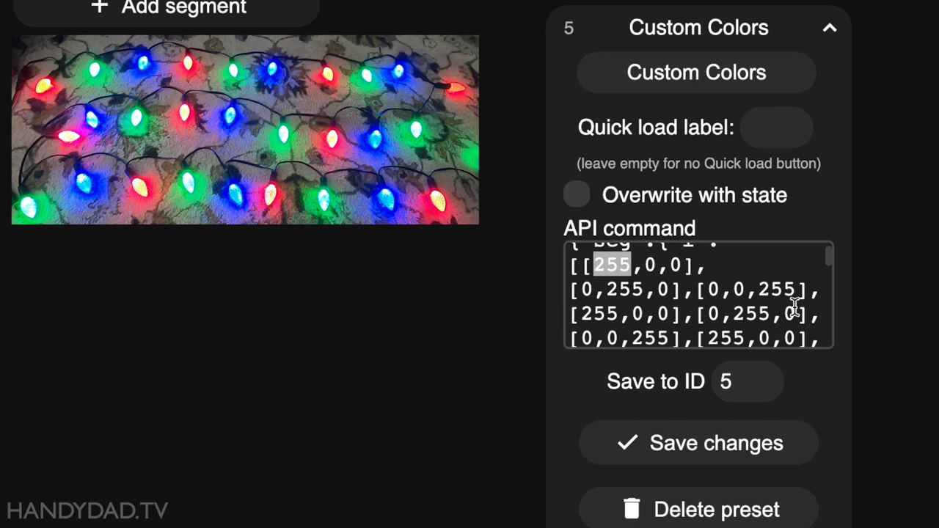
{"action": "left_click", "coordinate": [580, 266]}
{"action": "left_click_drag", "start_coordinate": [580, 266], "coordinate": [817, 291]}
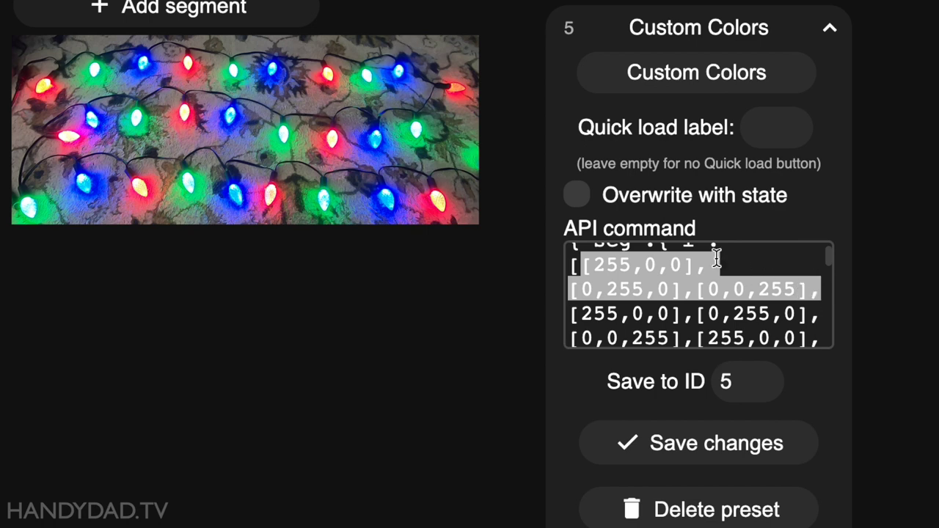
{"action": "key", "text": "ctrl+v"}
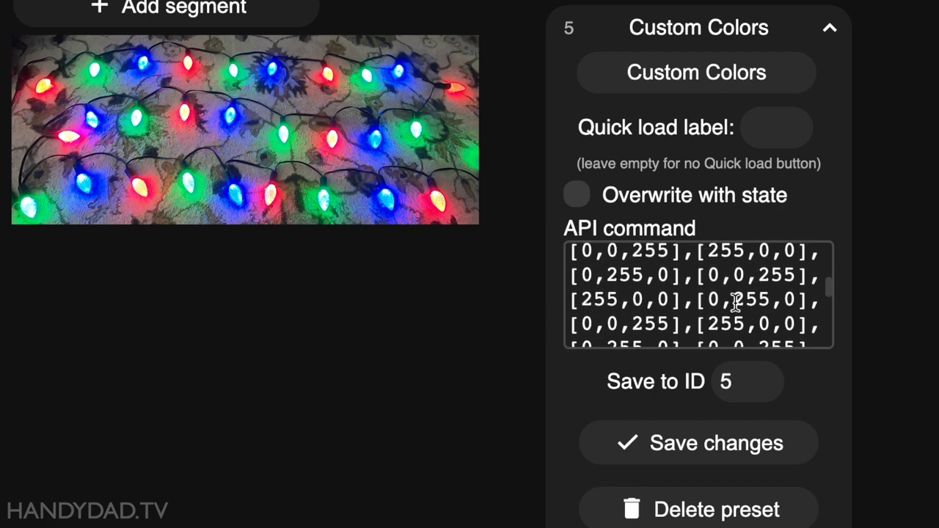
{"action": "scroll", "coordinate": [735, 302], "scroll_direction": "up", "scroll_amount": 5}
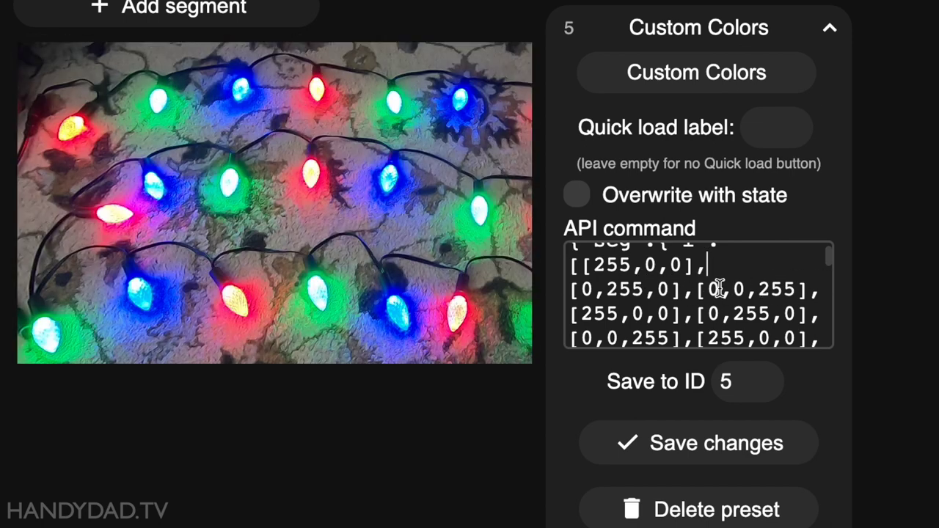
Change the third bulb's colour from [0,0,255] to [255,0,255] magenta and save the Custom Colors preset.
{"action": "left_click", "coordinate": [721, 289]}
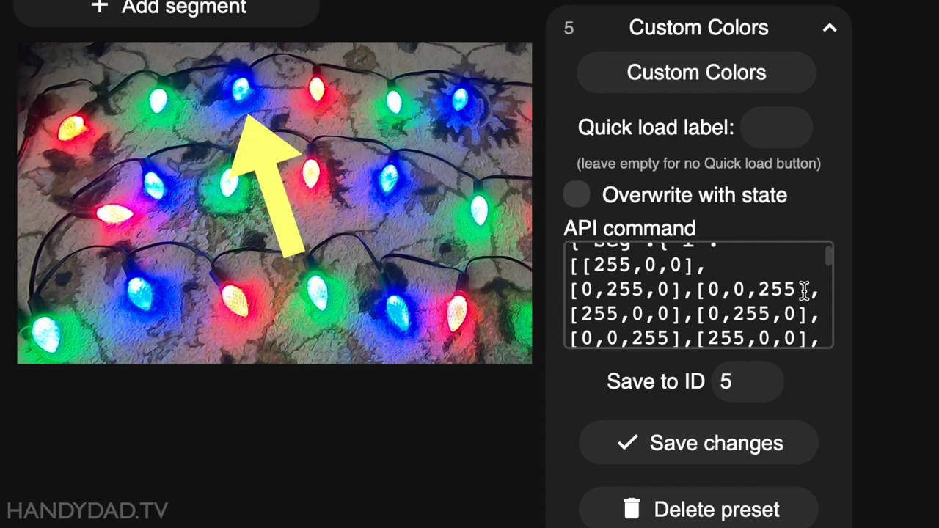
{"action": "key", "text": "BackSpace"}
{"action": "type", "text": "255"}
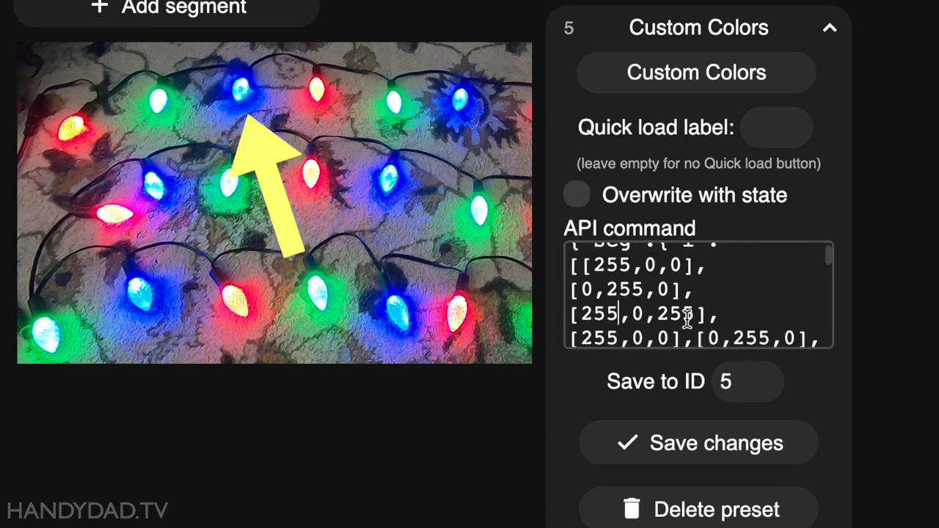
{"action": "left_click", "coordinate": [720, 450]}
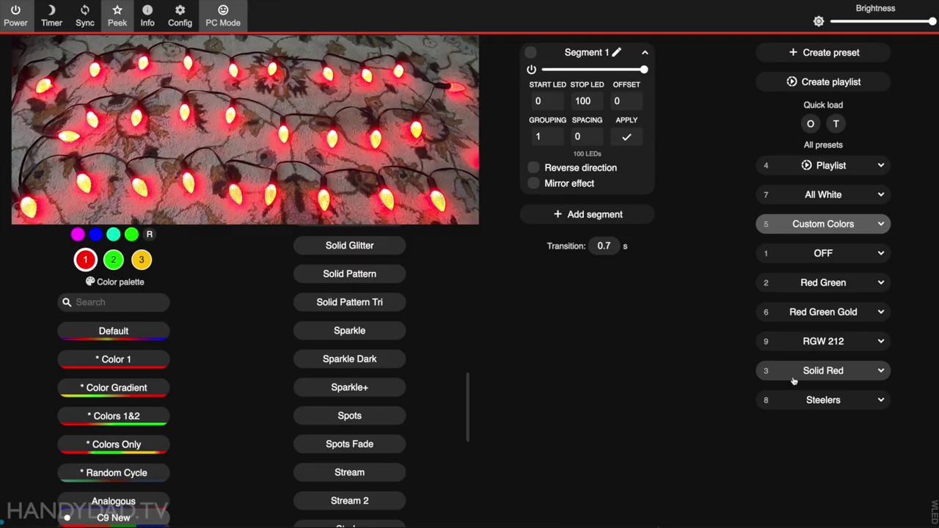
Apply the Red Green Gold preset from the All presets list to the string.
{"action": "left_click", "coordinate": [804, 315]}
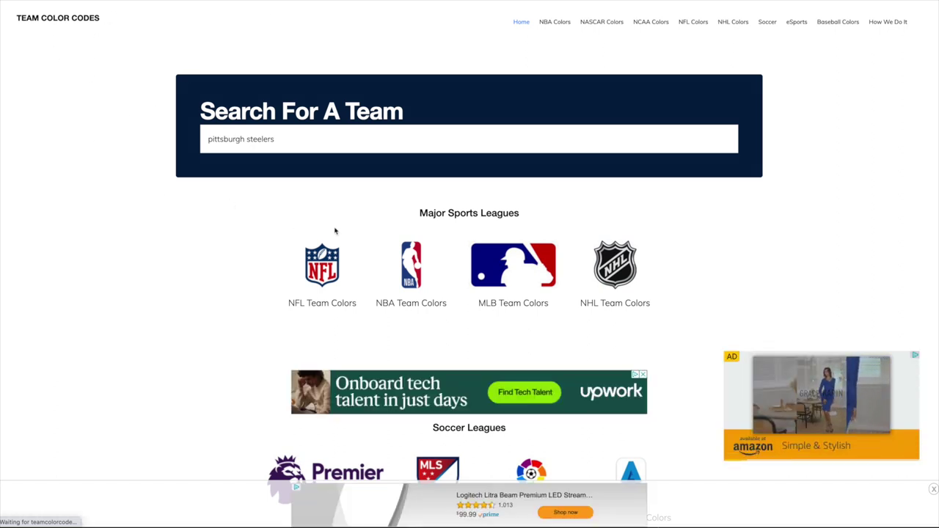
Search Team Color Codes for 'pittsburgh steelers' and scroll down to its colour tables.
{"action": "left_click", "coordinate": [313, 139]}
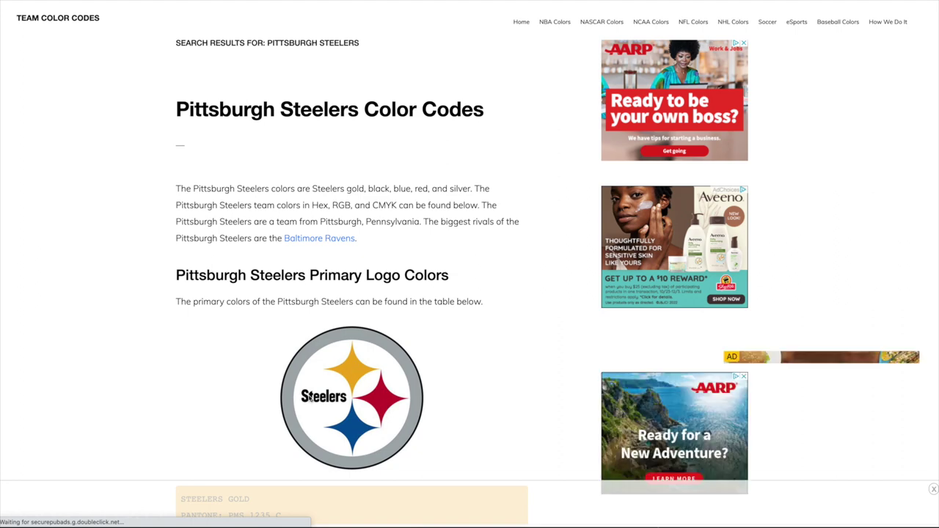
{"action": "scroll", "coordinate": [235, 390], "scroll_direction": "down", "scroll_amount": 1}
{"action": "scroll", "coordinate": [235, 390], "scroll_direction": "down", "scroll_amount": 3}
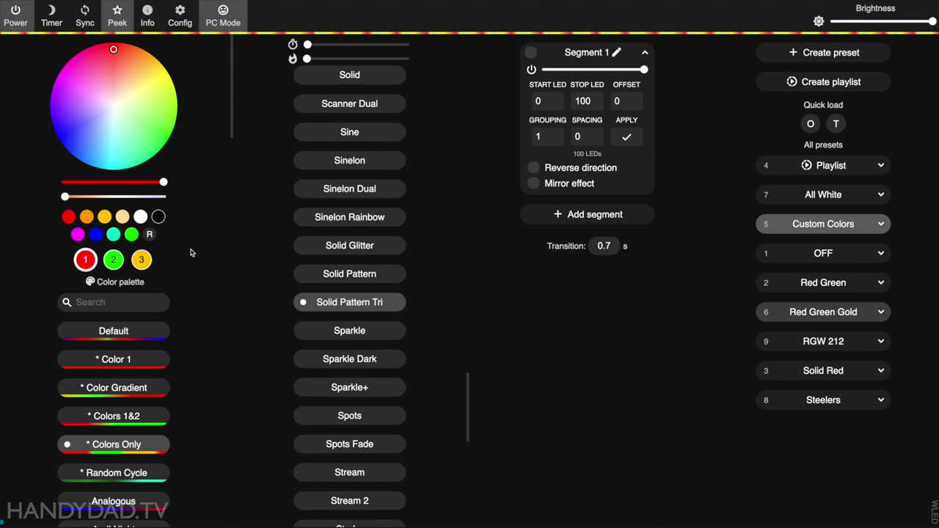
Open hex entry for colour slot 1 (ff0000) and select the Steelers Gold code FFB612 on the team page.
{"action": "left_click", "coordinate": [113, 262]}
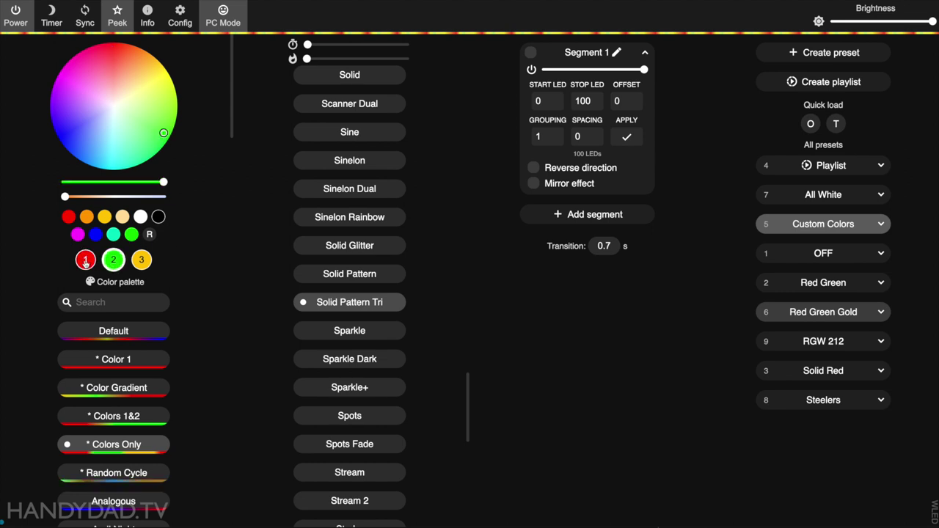
{"action": "left_click", "coordinate": [85, 262]}
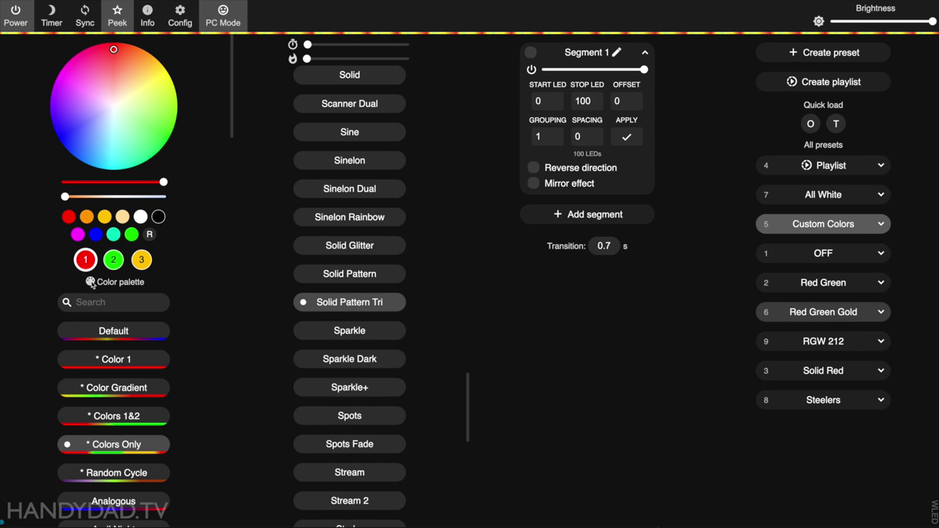
{"action": "left_click", "coordinate": [85, 260]}
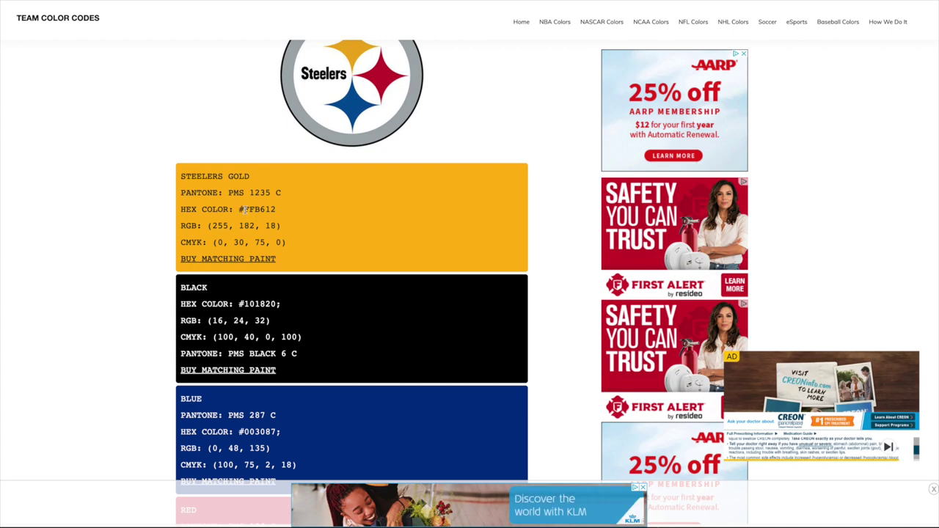
{"action": "left_click_drag", "start_coordinate": [242, 209], "coordinate": [275, 210]}
{"action": "key", "text": "ctrl+c"}
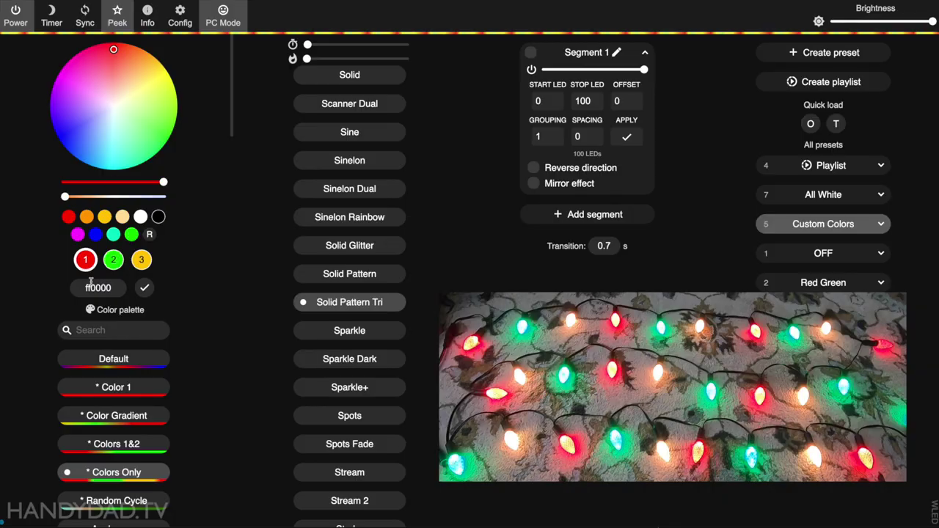
Replace colour slot 1's ff0000 with Steelers gold FFB612.
{"action": "double_click", "coordinate": [97, 287]}
{"action": "key", "text": "ctrl+v"}
{"action": "left_click", "coordinate": [144, 288]}
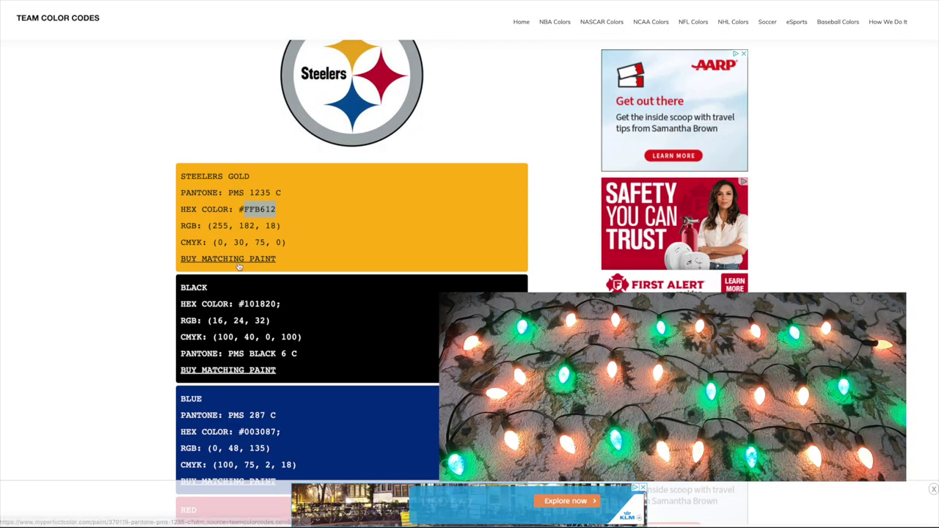
Set colour slot 2 to Steelers blue 003087 copied from the team page.
{"action": "scroll", "coordinate": [218, 266], "scroll_direction": "down", "scroll_amount": 3}
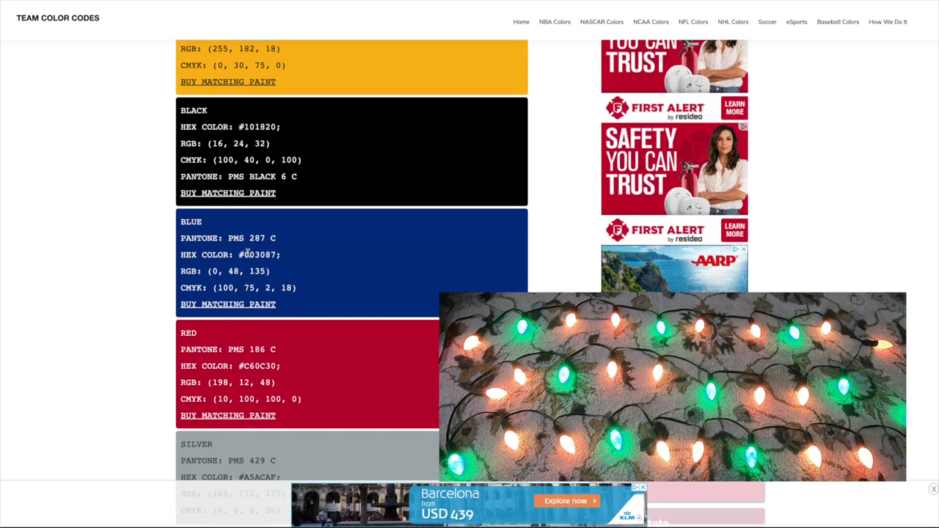
{"action": "double_click", "coordinate": [250, 254]}
{"action": "key", "text": "ctrl+c"}
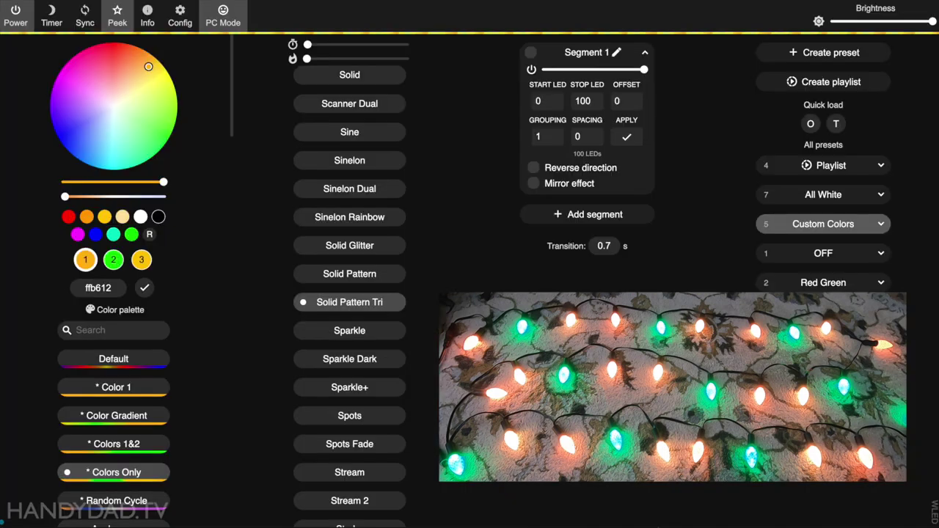
{"action": "left_click", "coordinate": [112, 261]}
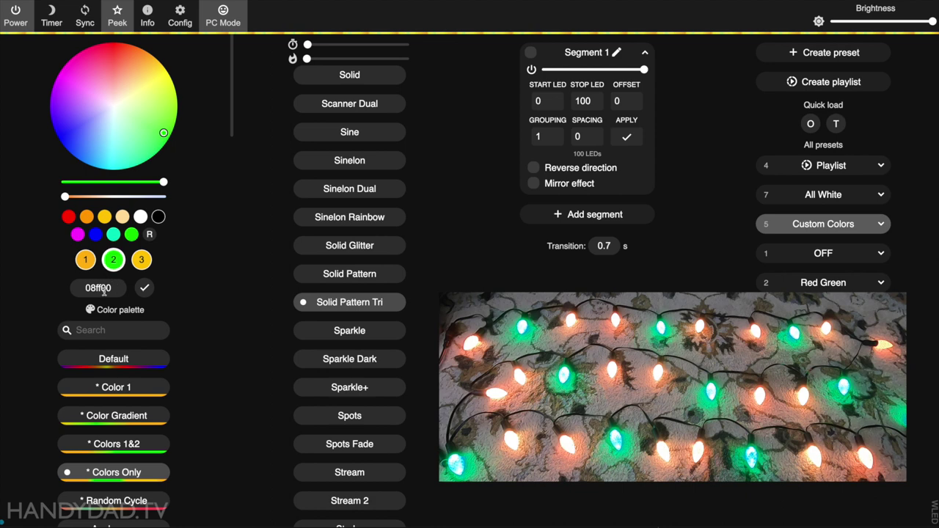
{"action": "left_click", "coordinate": [121, 288]}
{"action": "key", "text": "ctrl+v"}
{"action": "left_click", "coordinate": [145, 287]}
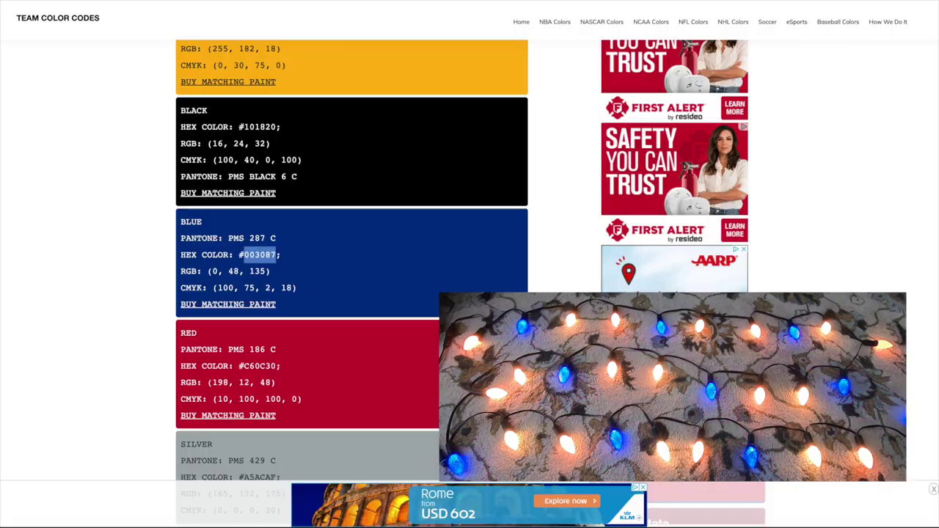
Set colour slot 3 to Steelers red C60C30 copied from the team page.
{"action": "double_click", "coordinate": [258, 366]}
{"action": "key", "text": "ctrl+c"}
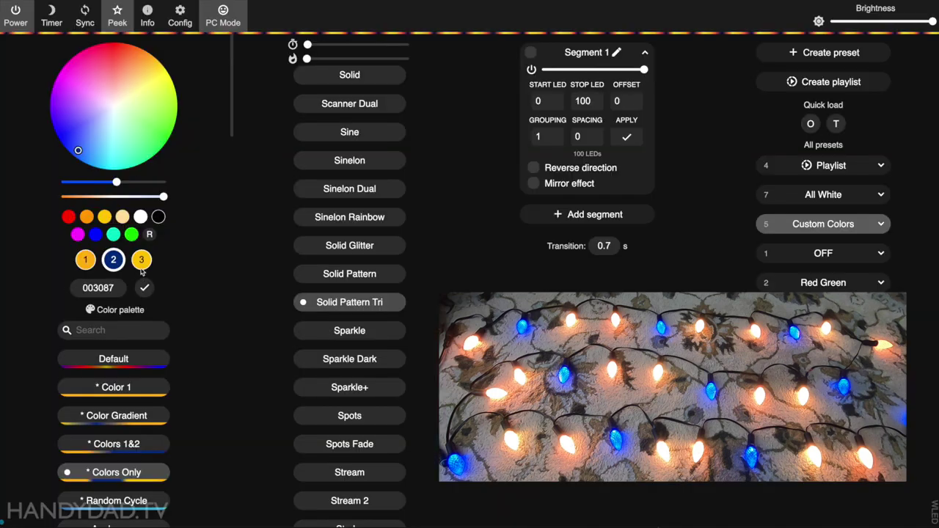
{"action": "left_click", "coordinate": [142, 260]}
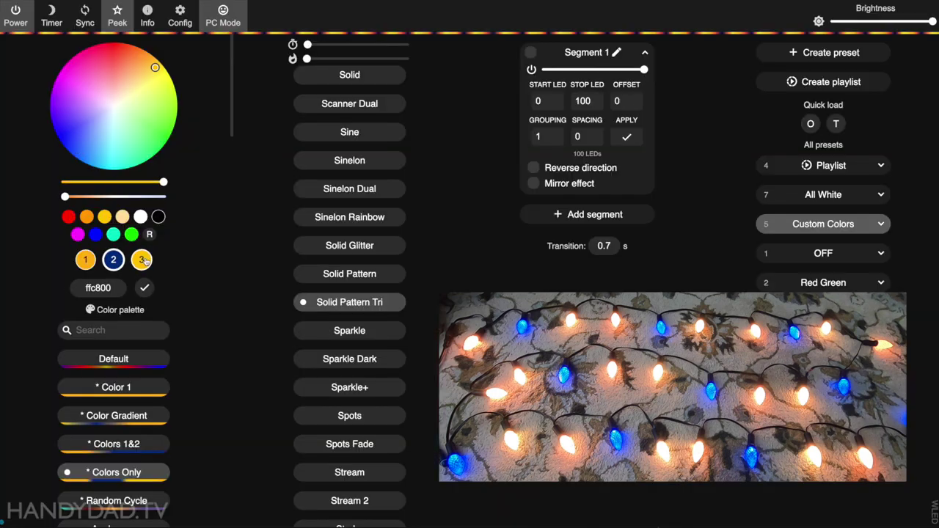
{"action": "double_click", "coordinate": [110, 288]}
{"action": "key", "text": "ctrl+v"}
{"action": "key", "text": "Return"}
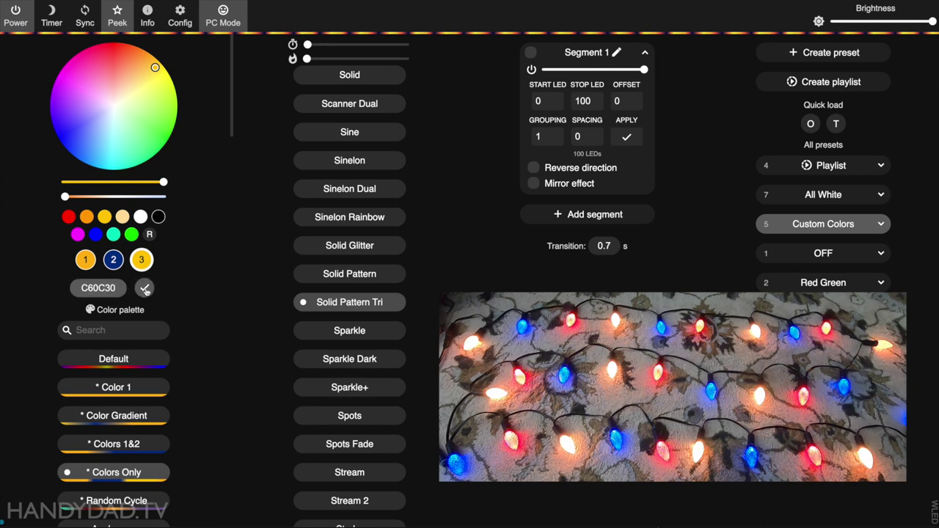
{"action": "left_click", "coordinate": [146, 289]}
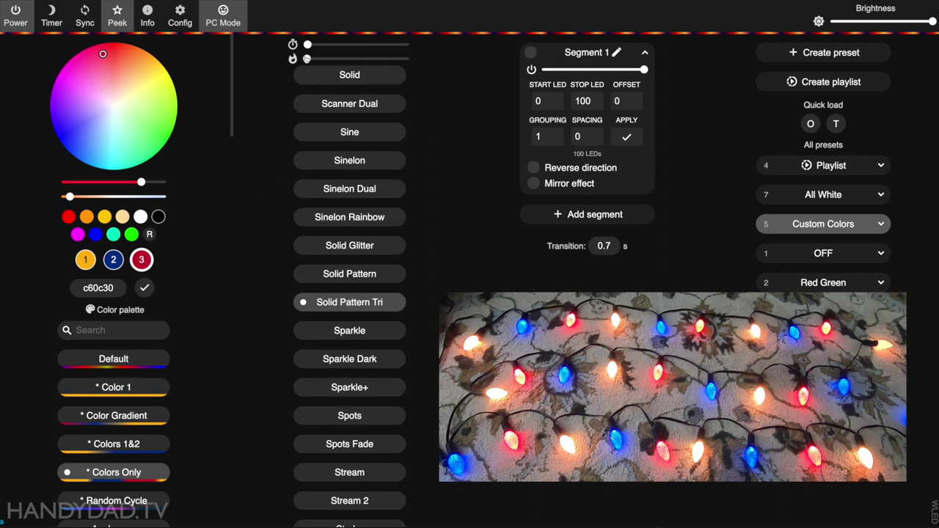
Raise the Solid Pattern Tri effect intensity to 28 to form short gold, blue and red runs.
{"action": "left_click_drag", "start_coordinate": [307, 60], "coordinate": [332, 59]}
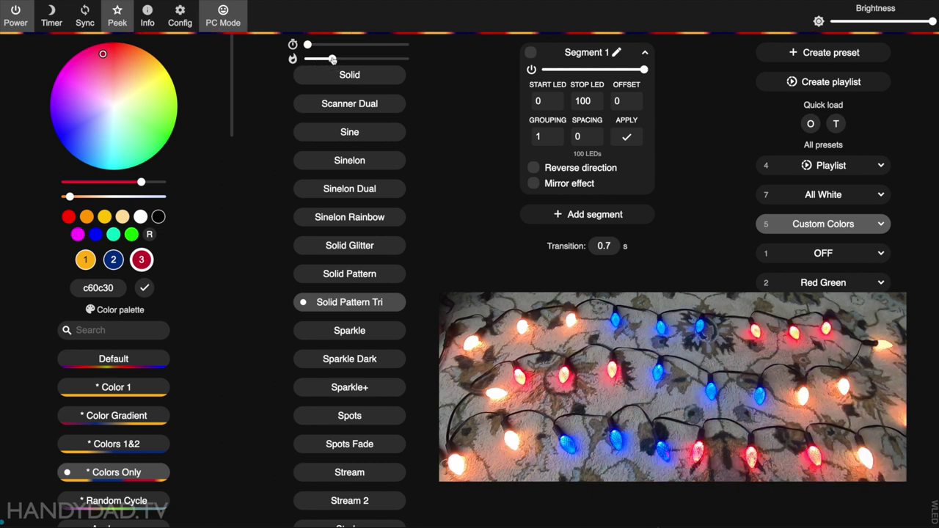